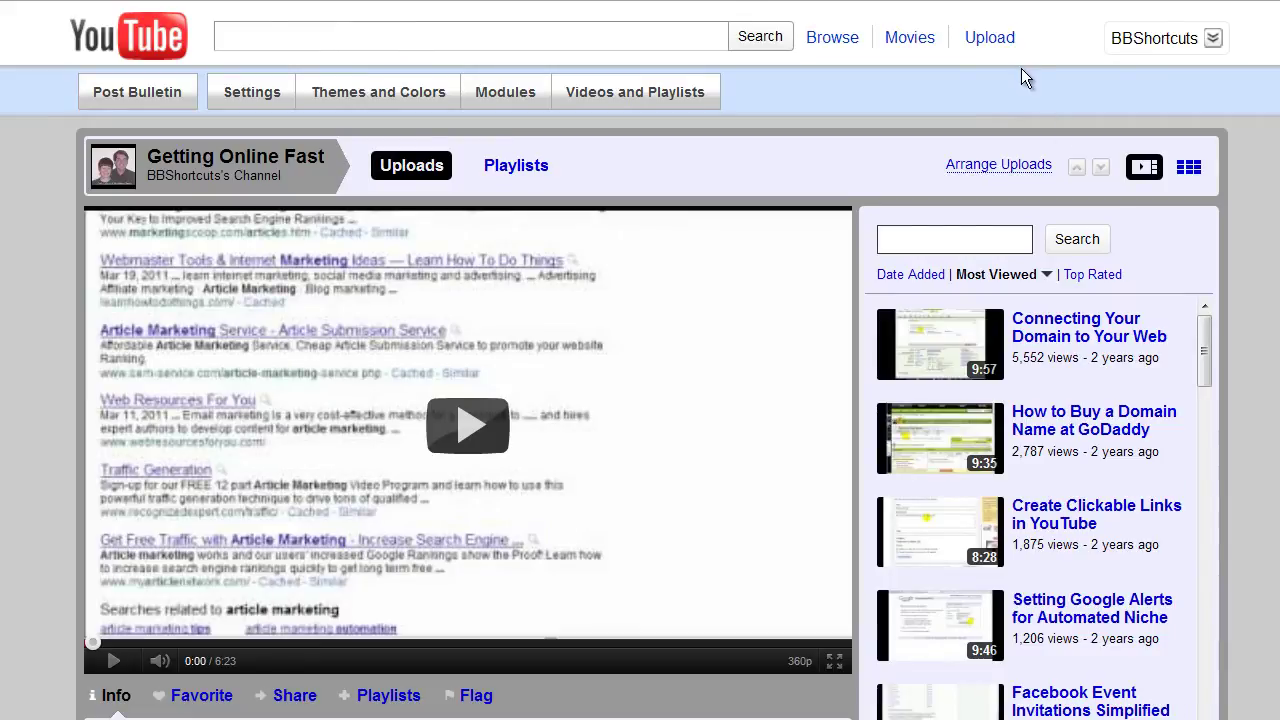
Go to YouTube's video file upload page from the top navigation bar
click(995, 45)
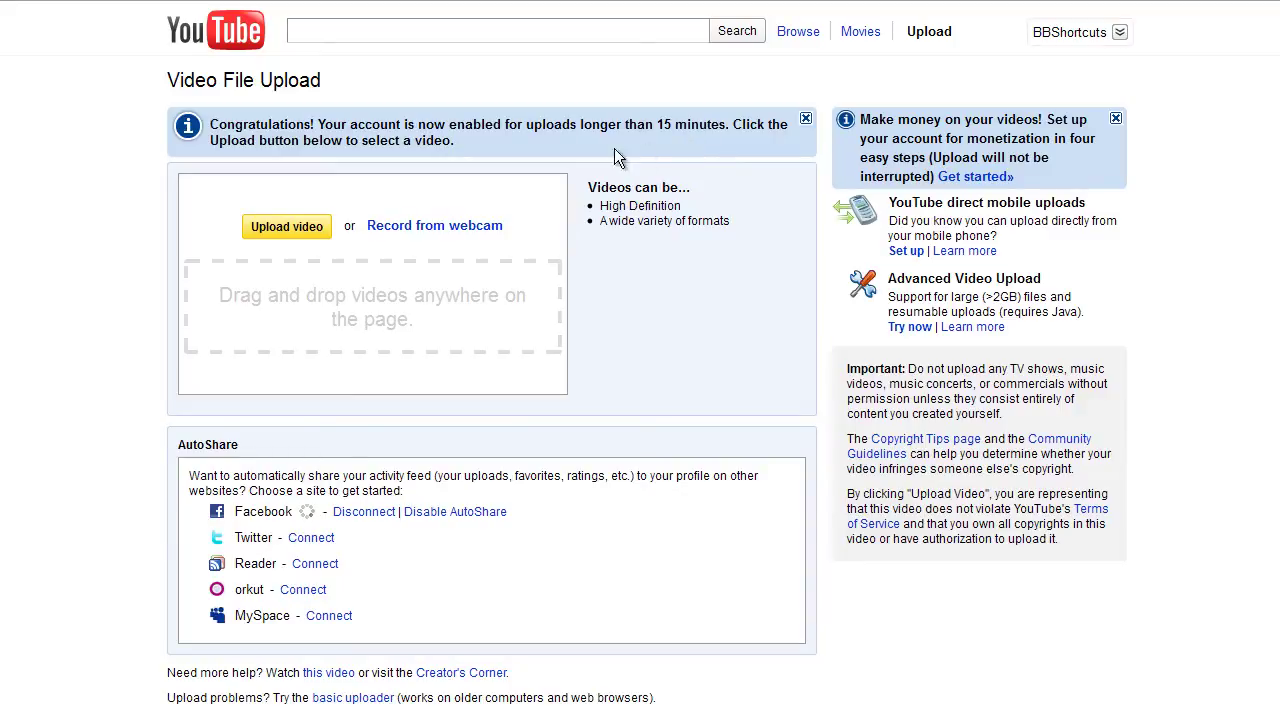
Select editvideoinsideyoutube.mp4 from the computer and start uploading it
click(298, 229)
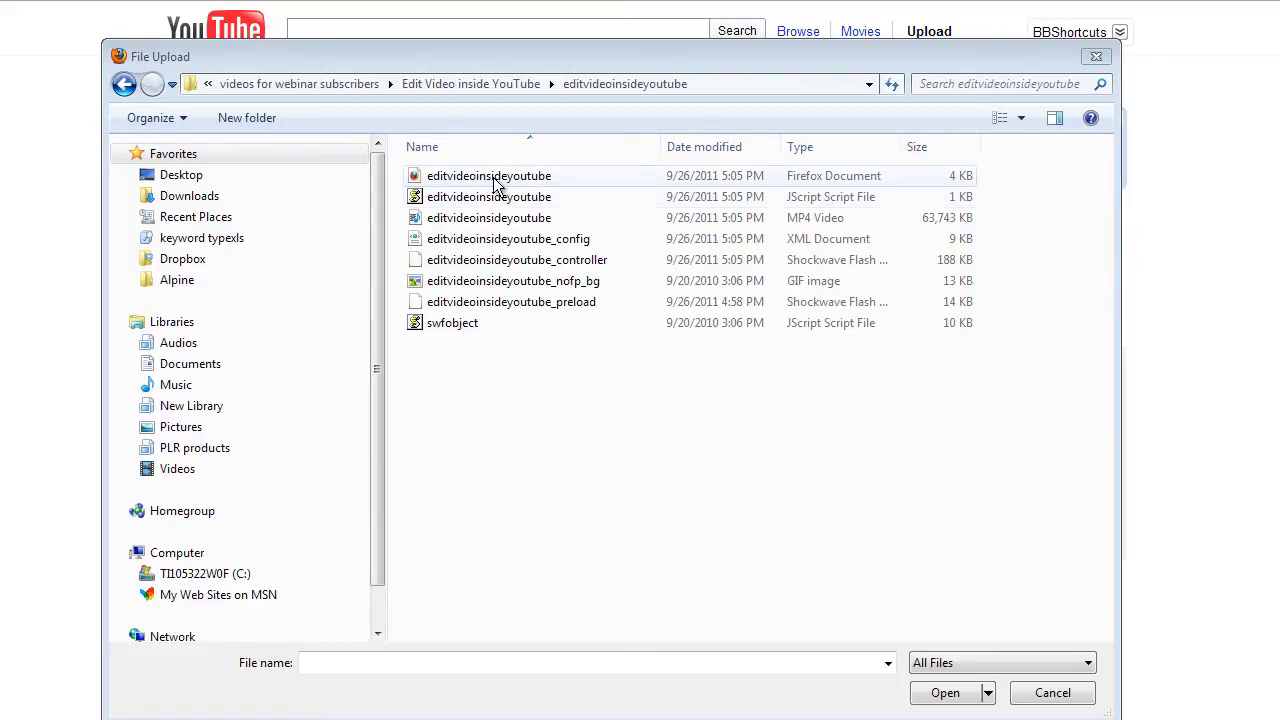
click(490, 220)
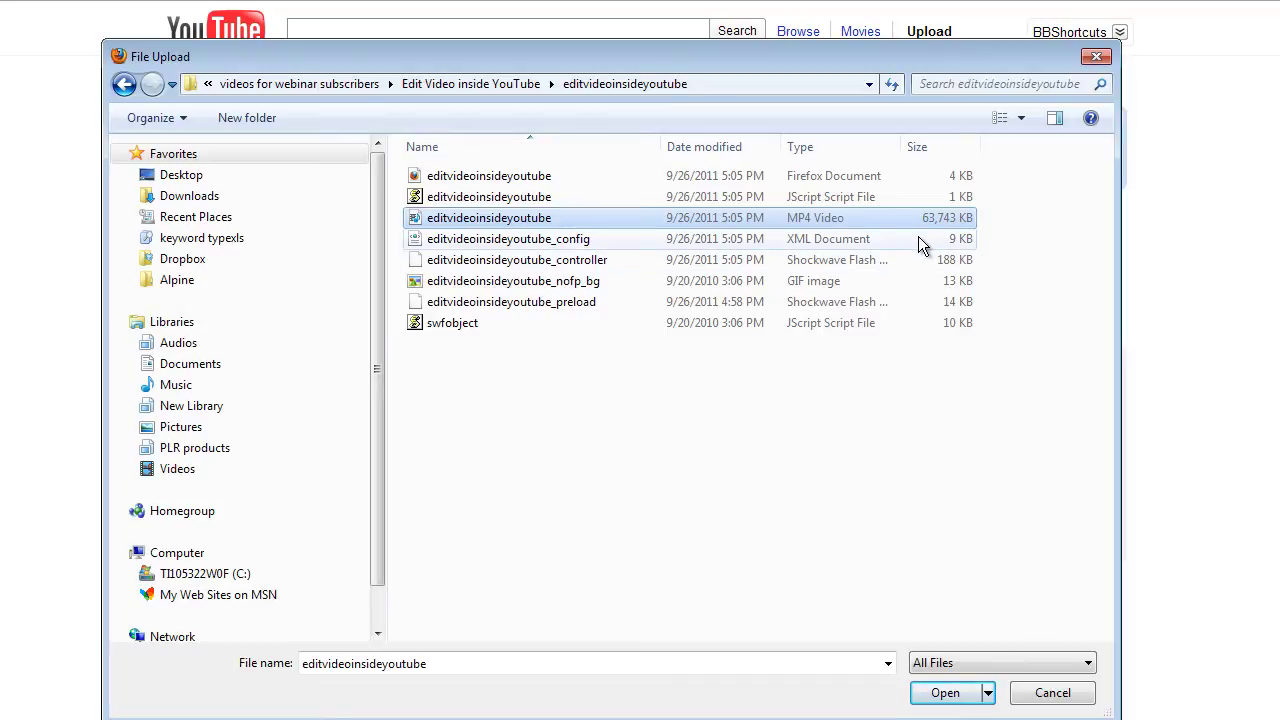
click(944, 693)
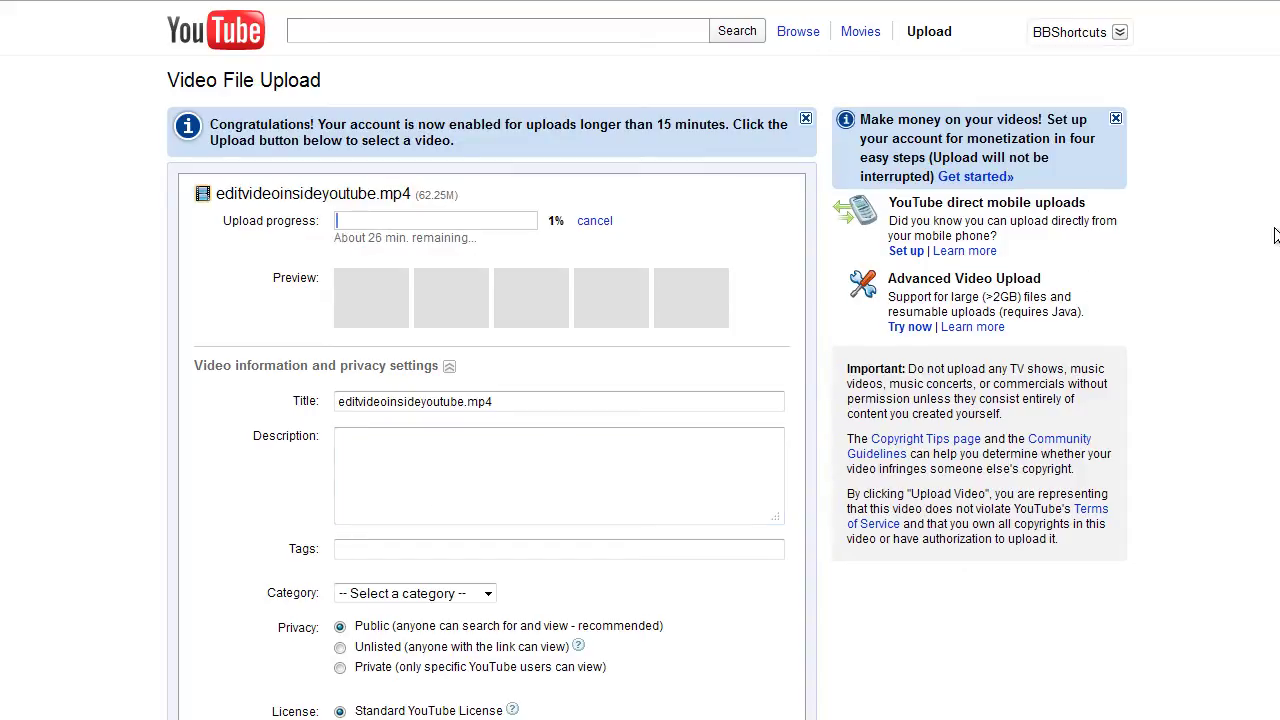
Scroll down the upload form past the title 'How to Edit Your Video Inside YouTube' and the description
scroll(640, 360, down, 1)
scroll(640, 360, down, 2)
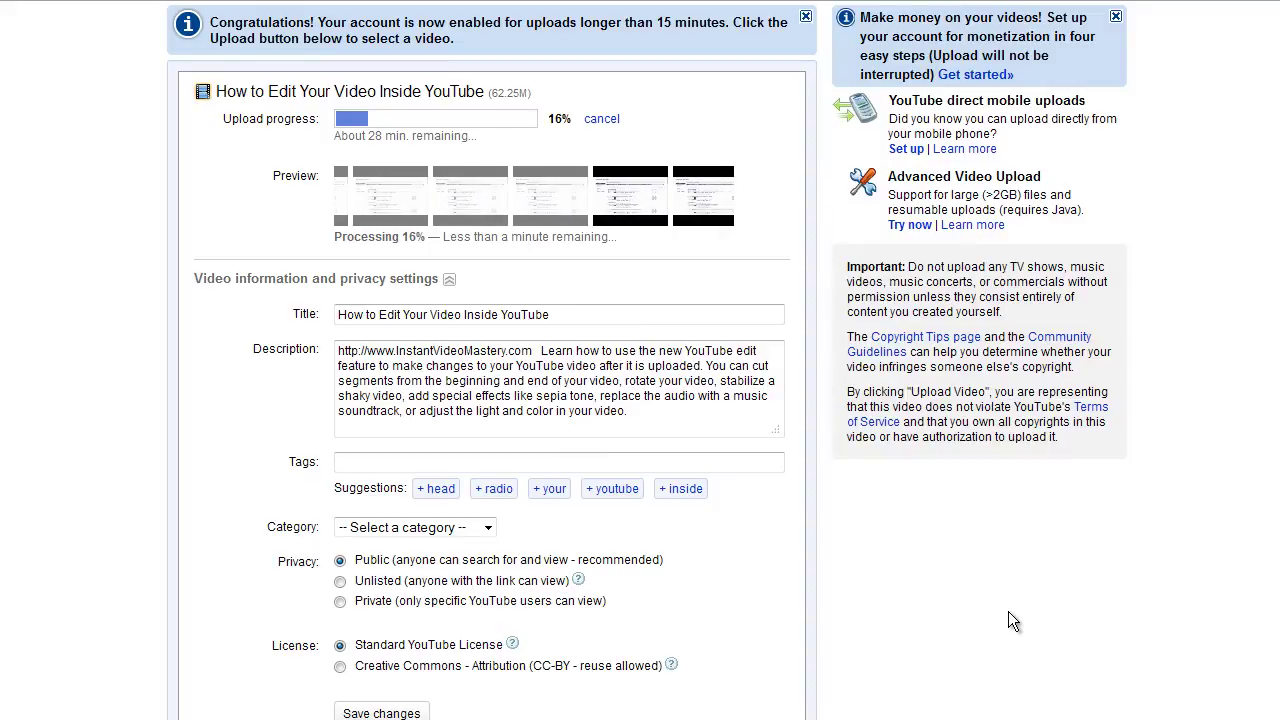
Add the tags: edit youtube video, youtube, stabilize video, replace youtube audio, youtube tips
click(445, 465)
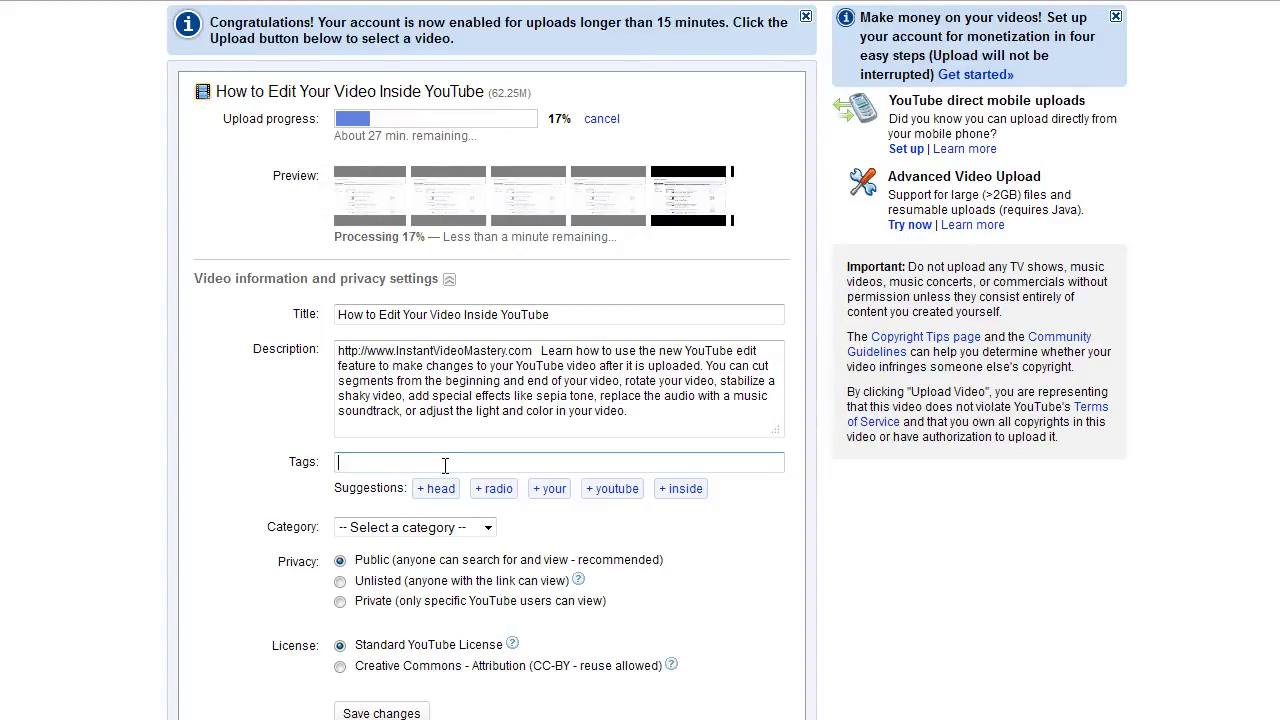
text(edit youtube video, youtube, stabilize video, replace youtube audio, youtube tips)
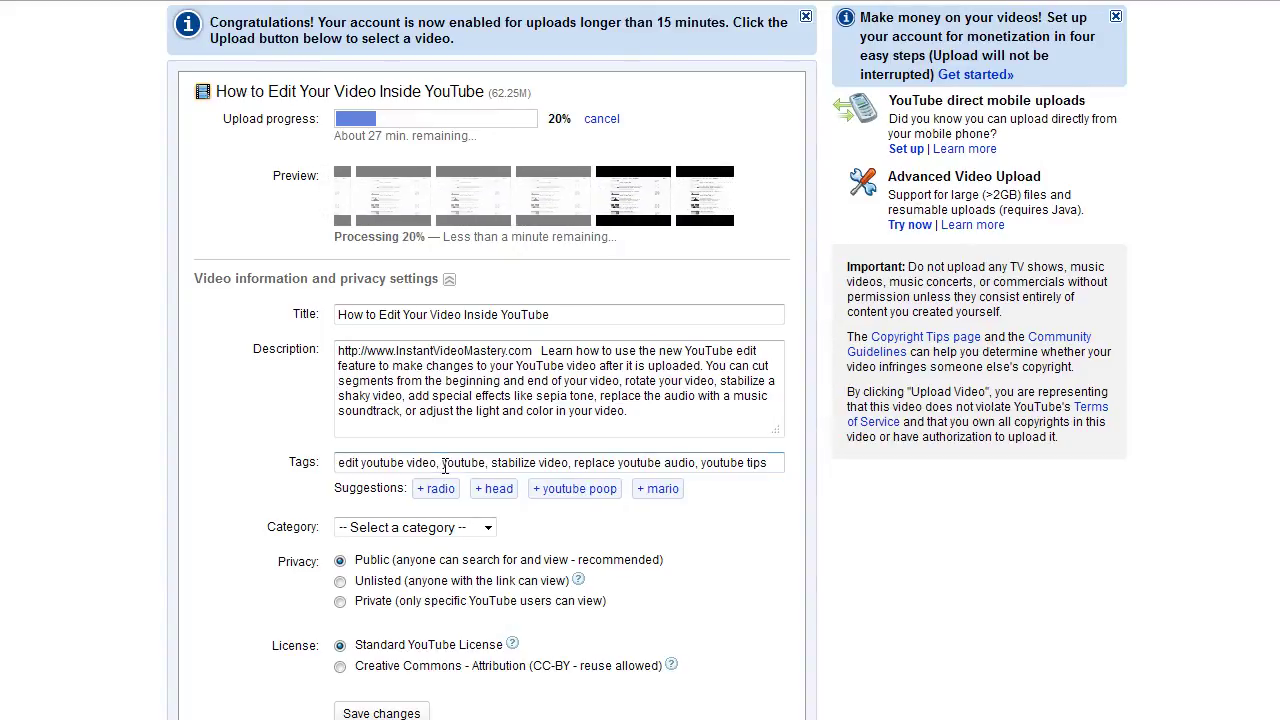
click(310, 368)
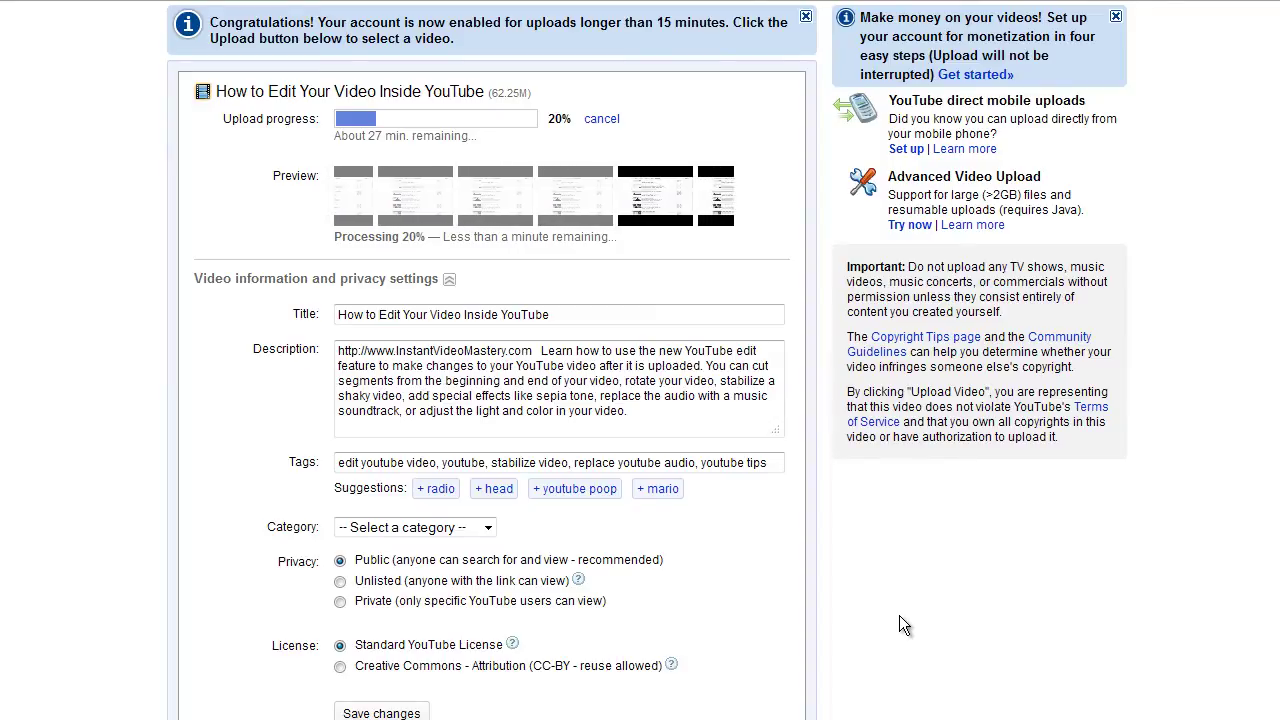
Choose the Education category, keep privacy Public after checking Unlisted, and keep the Standard YouTube License
click(489, 528)
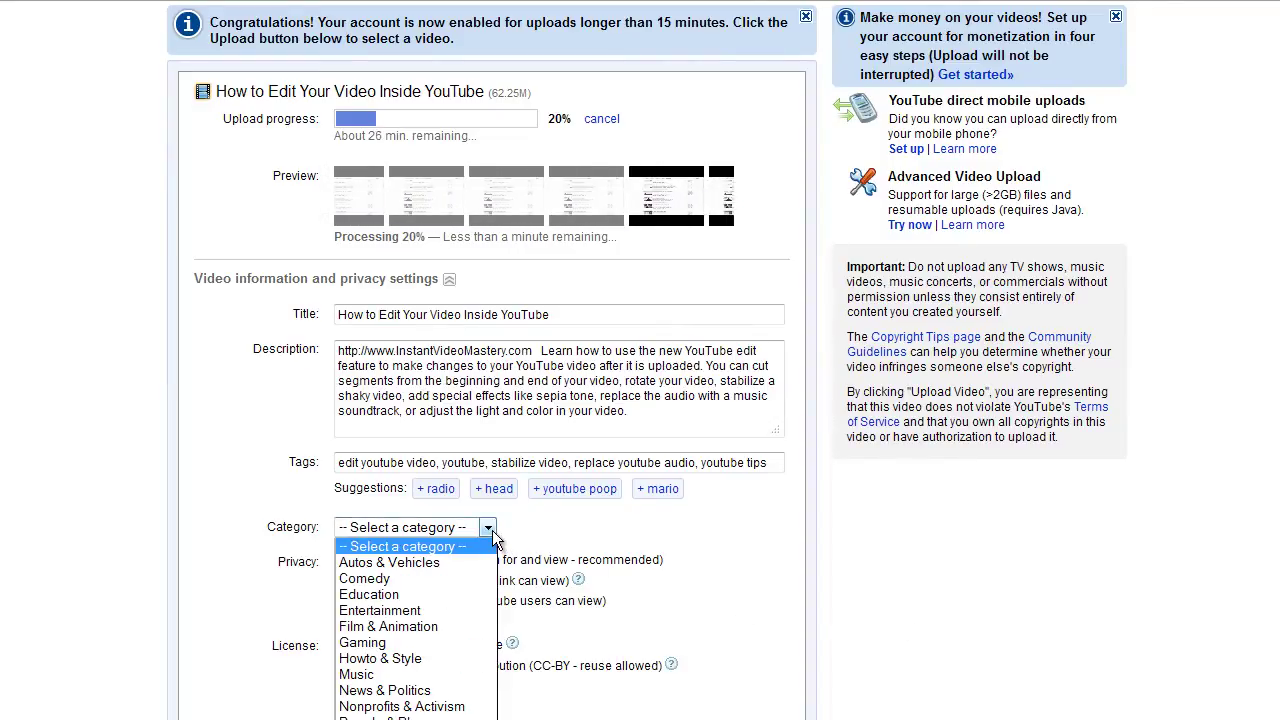
click(477, 596)
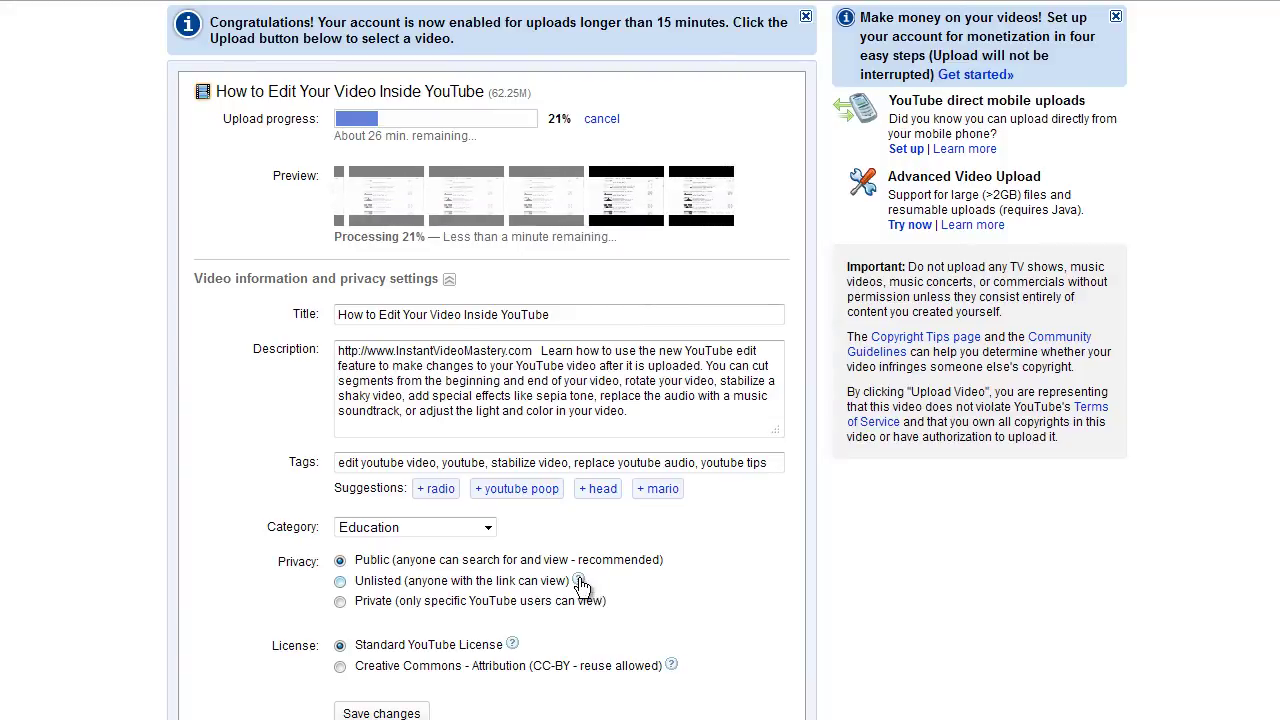
click(579, 581)
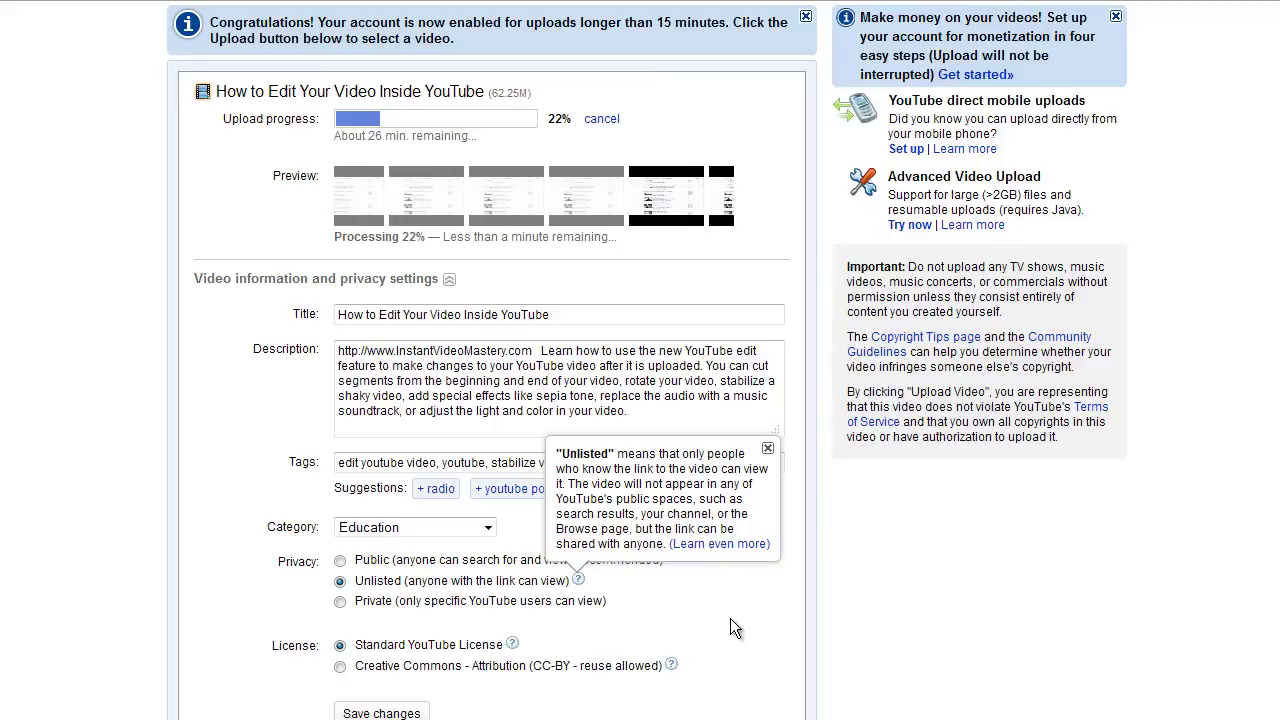
click(768, 449)
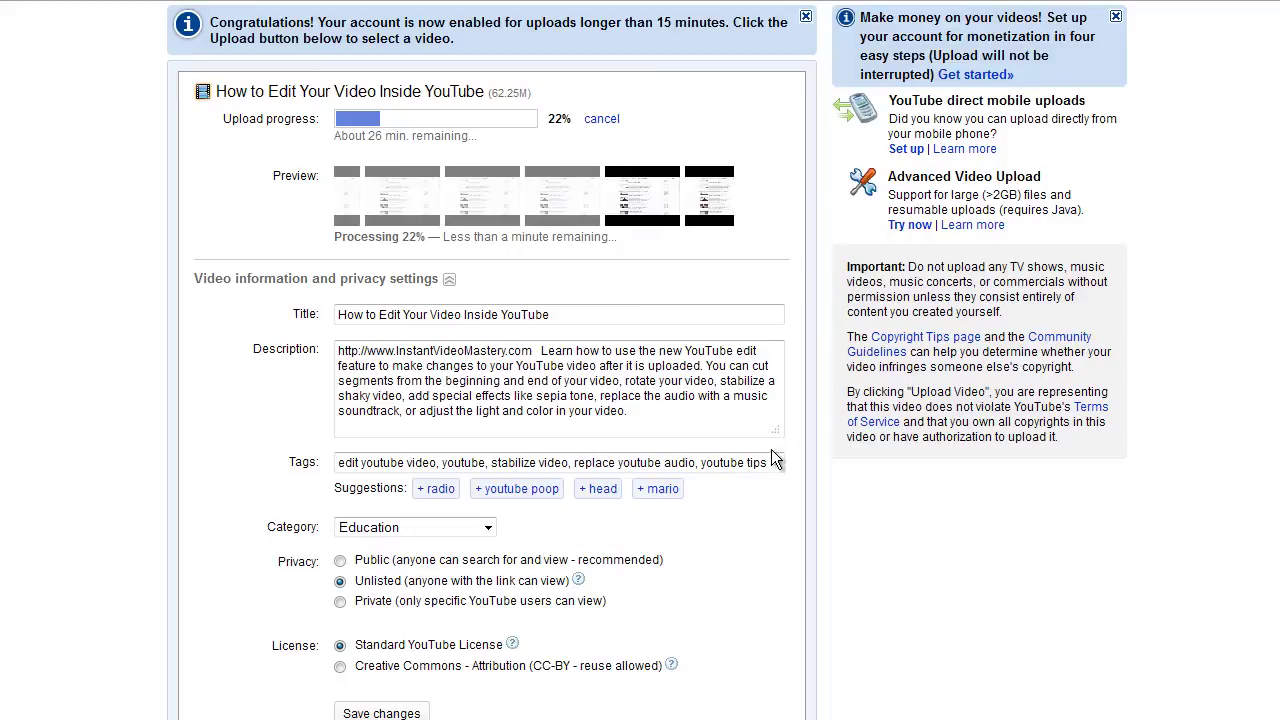
click(341, 561)
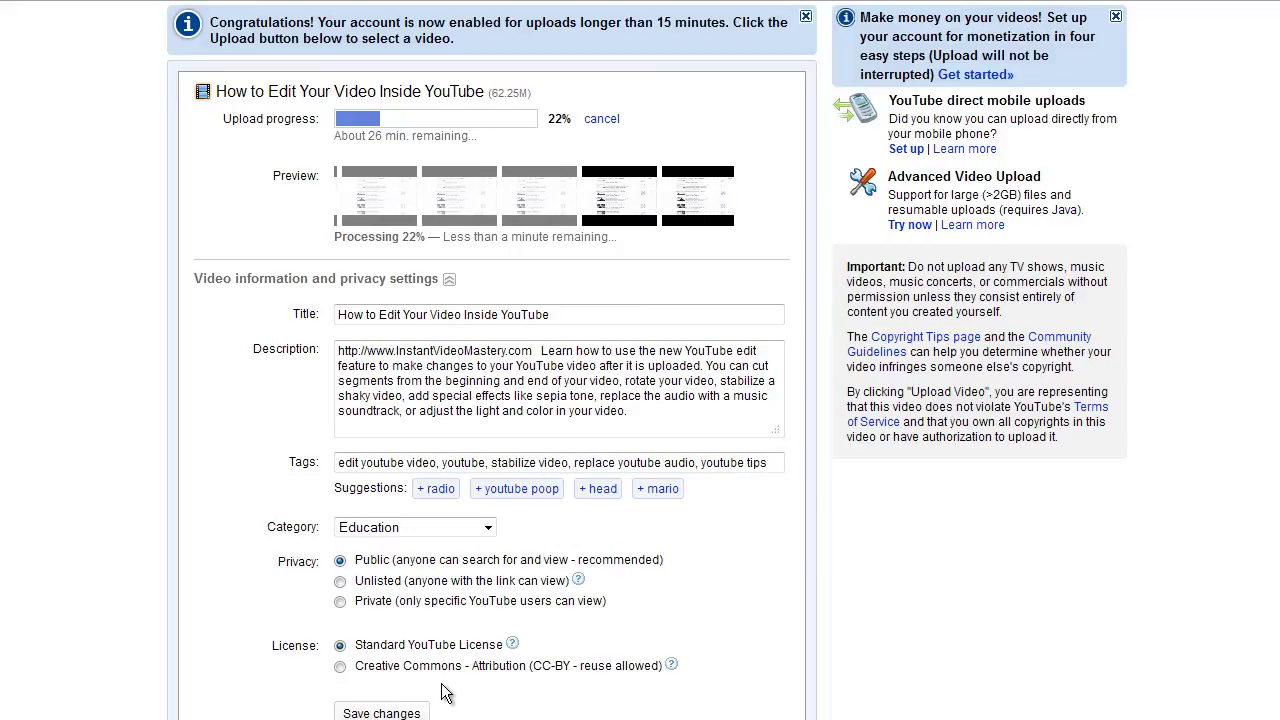
click(512, 644)
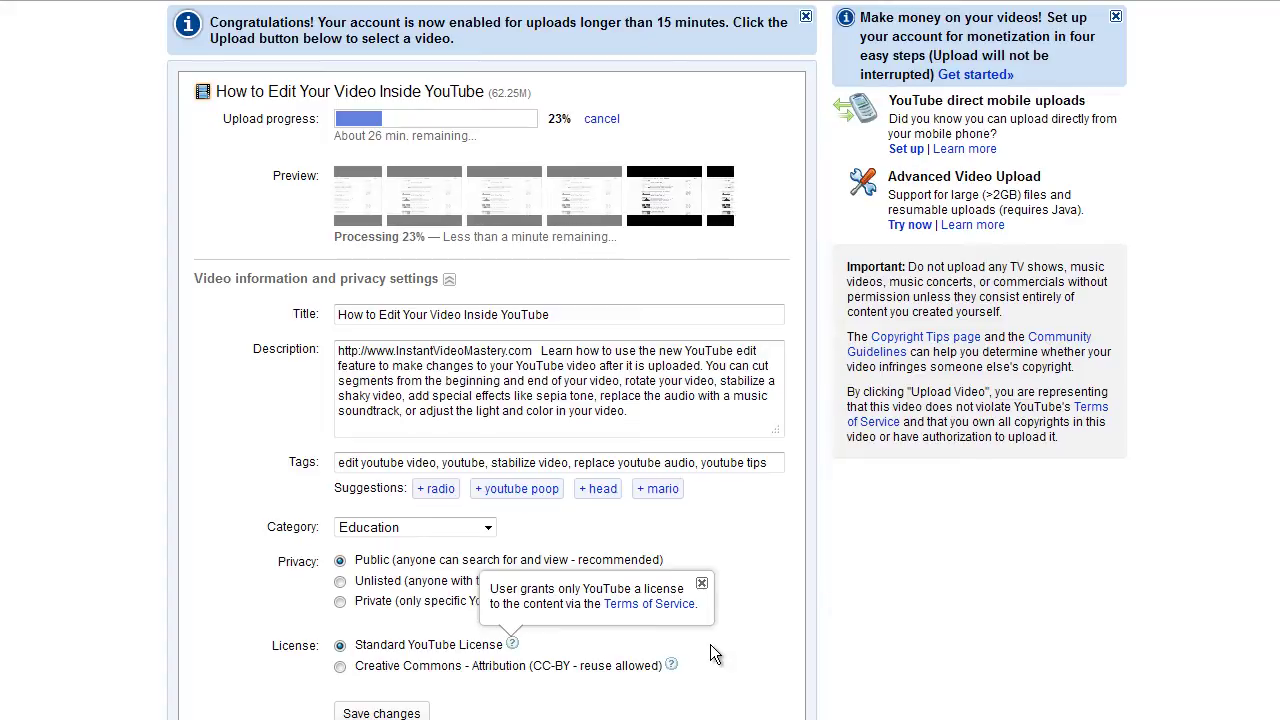
click(701, 583)
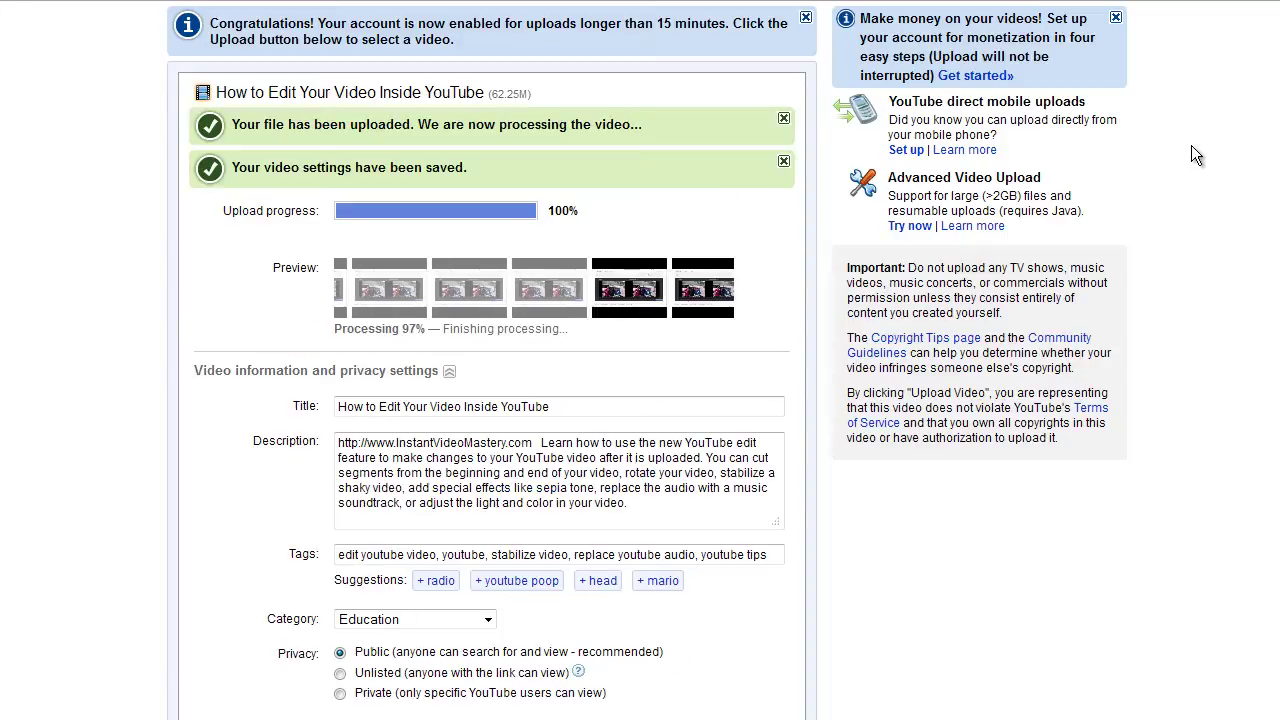
Scroll back to the top once the video is fully uploaded and saved
scroll(640, 360, up, 2)
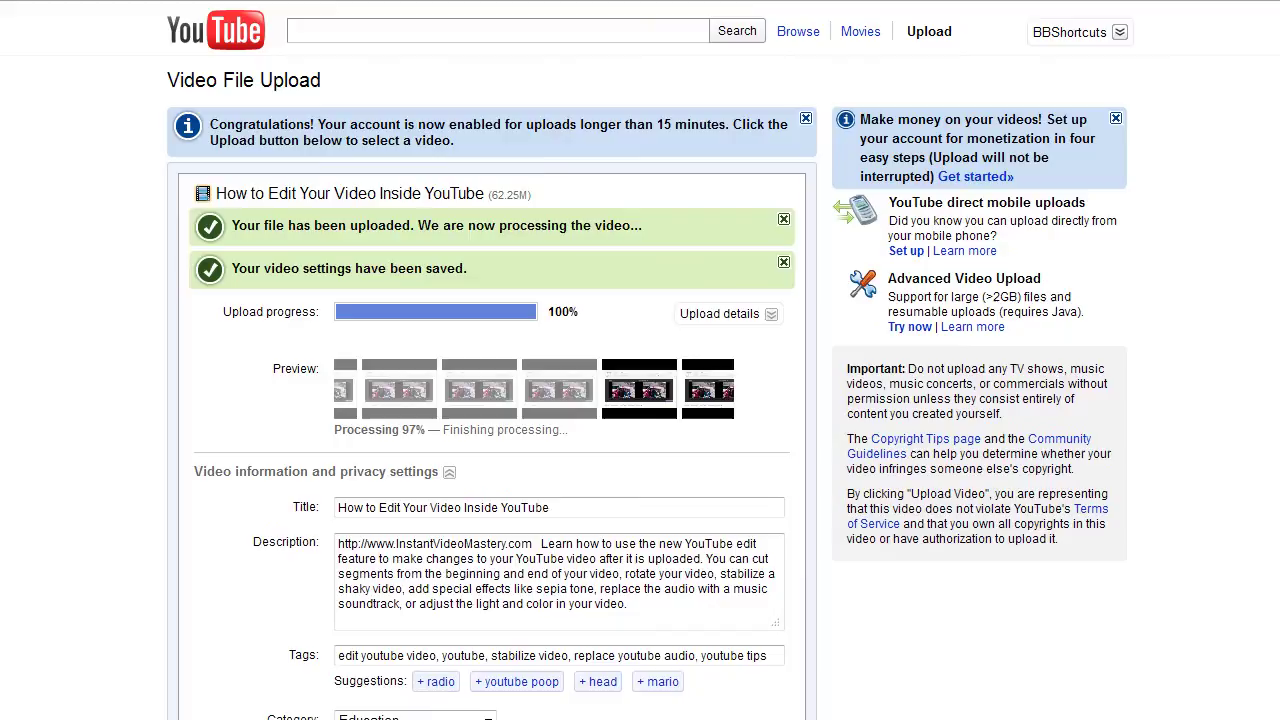
Open My Uploaded Videos from the account menu
click(1119, 35)
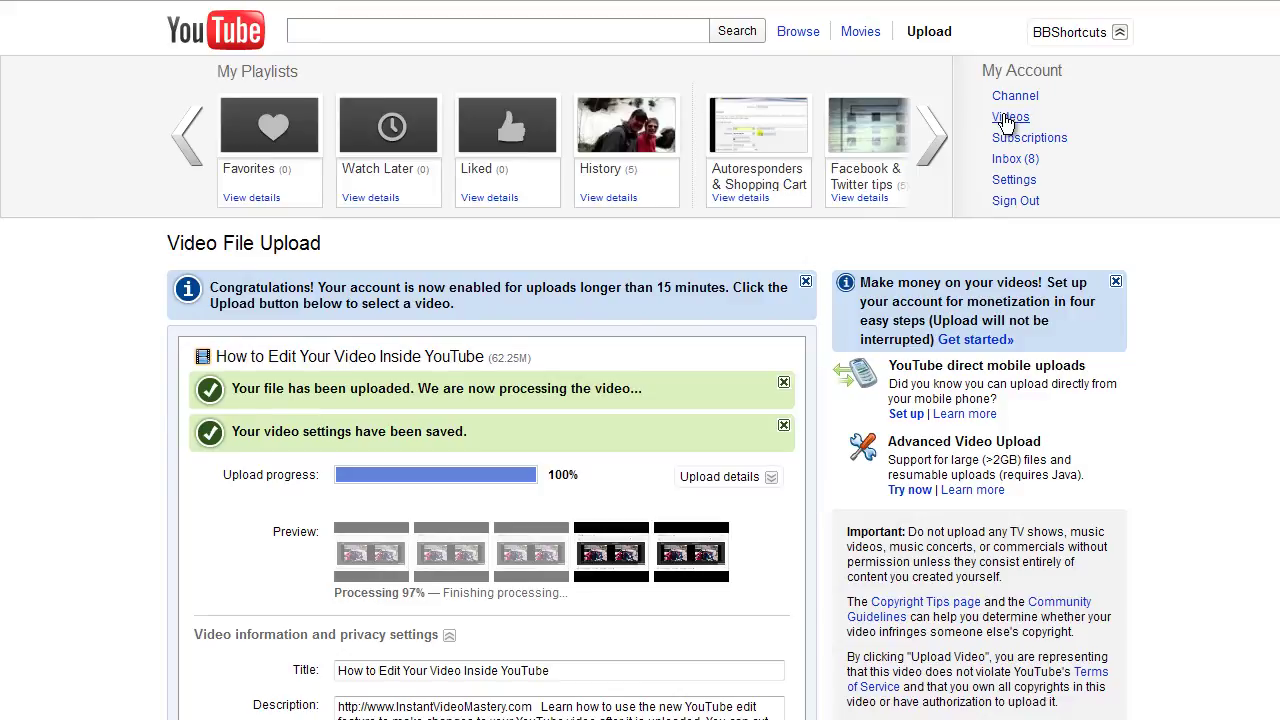
click(1008, 119)
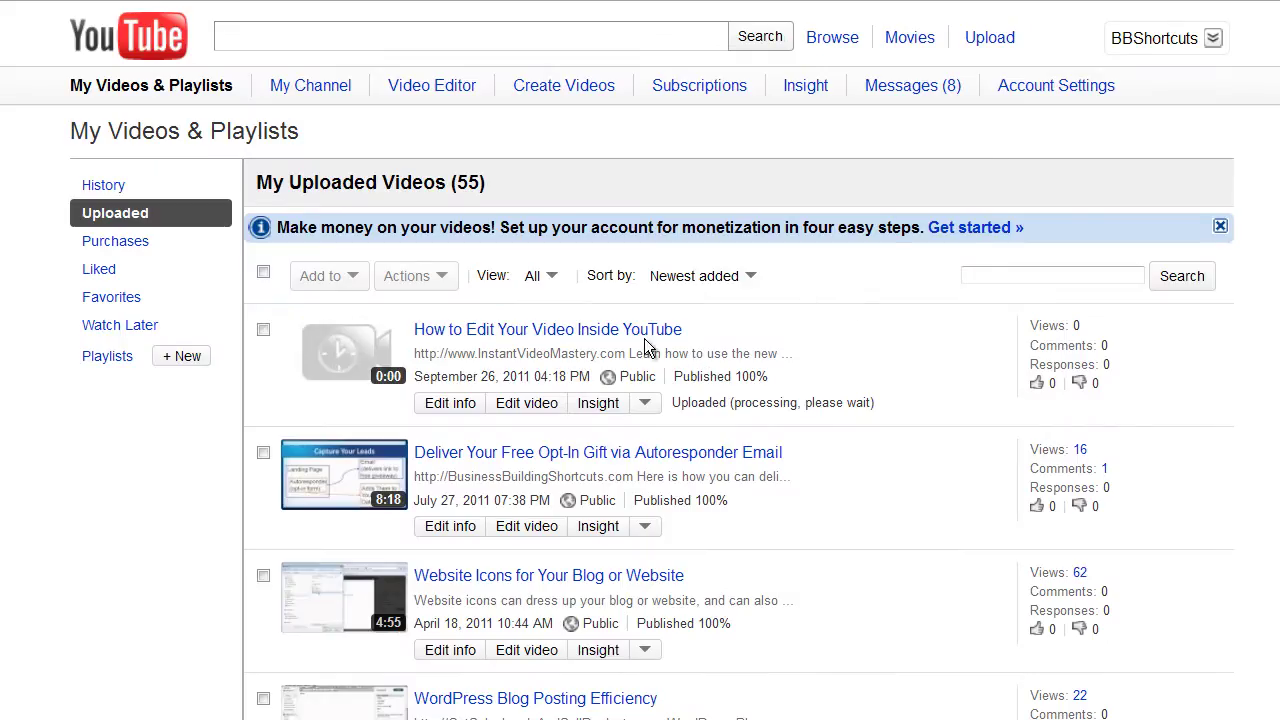
Open the edit page for 'How to Edit Your Video Inside YouTube' and enlarge its Description box
click(455, 408)
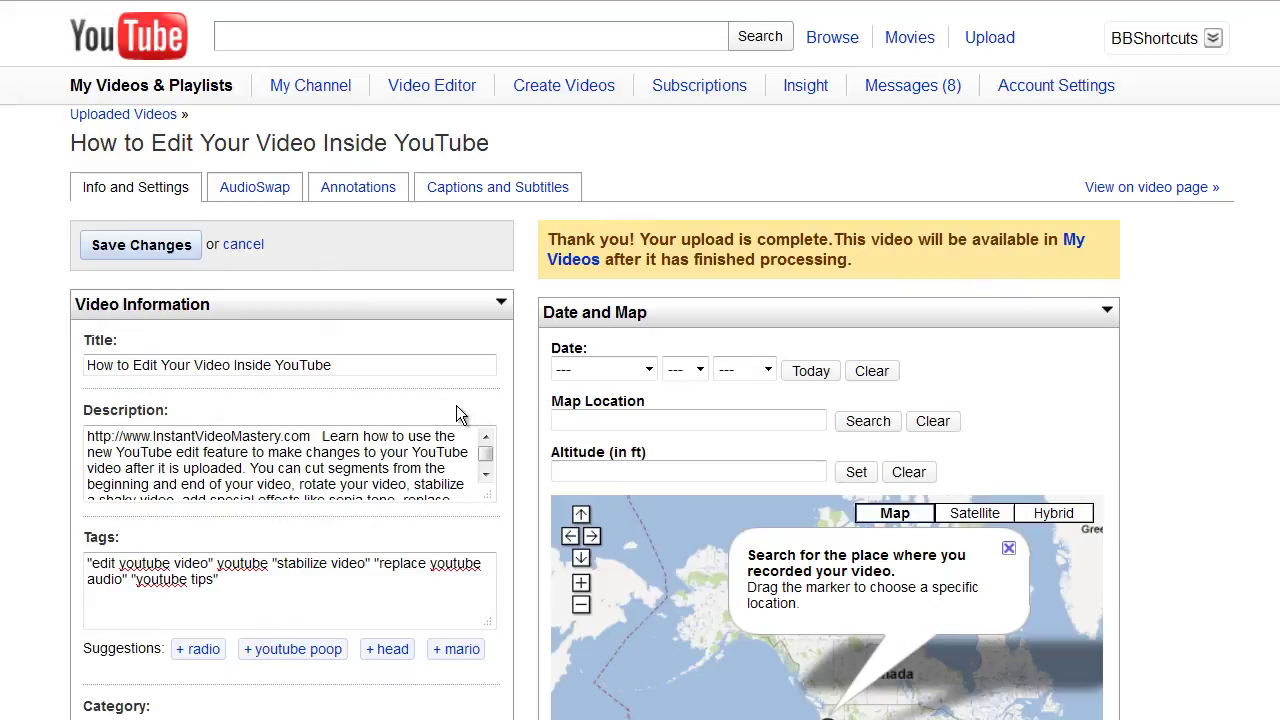
drag(488, 498, 492, 553)
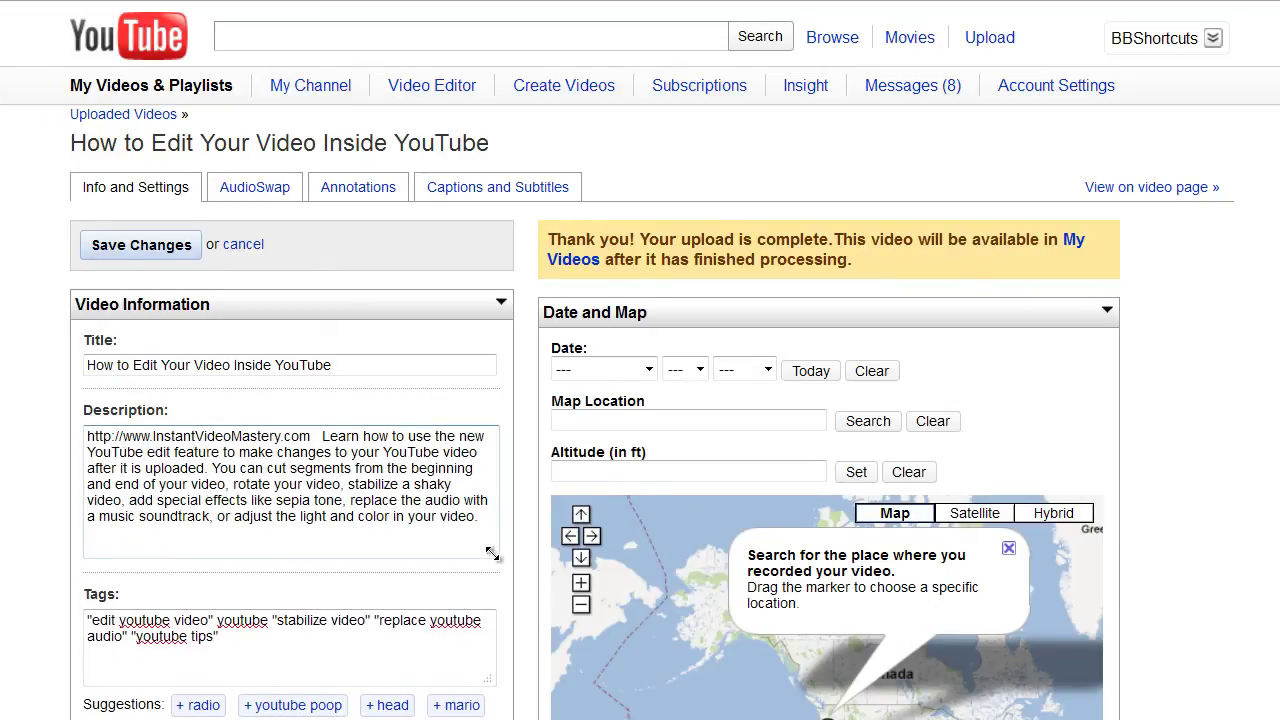
click(337, 672)
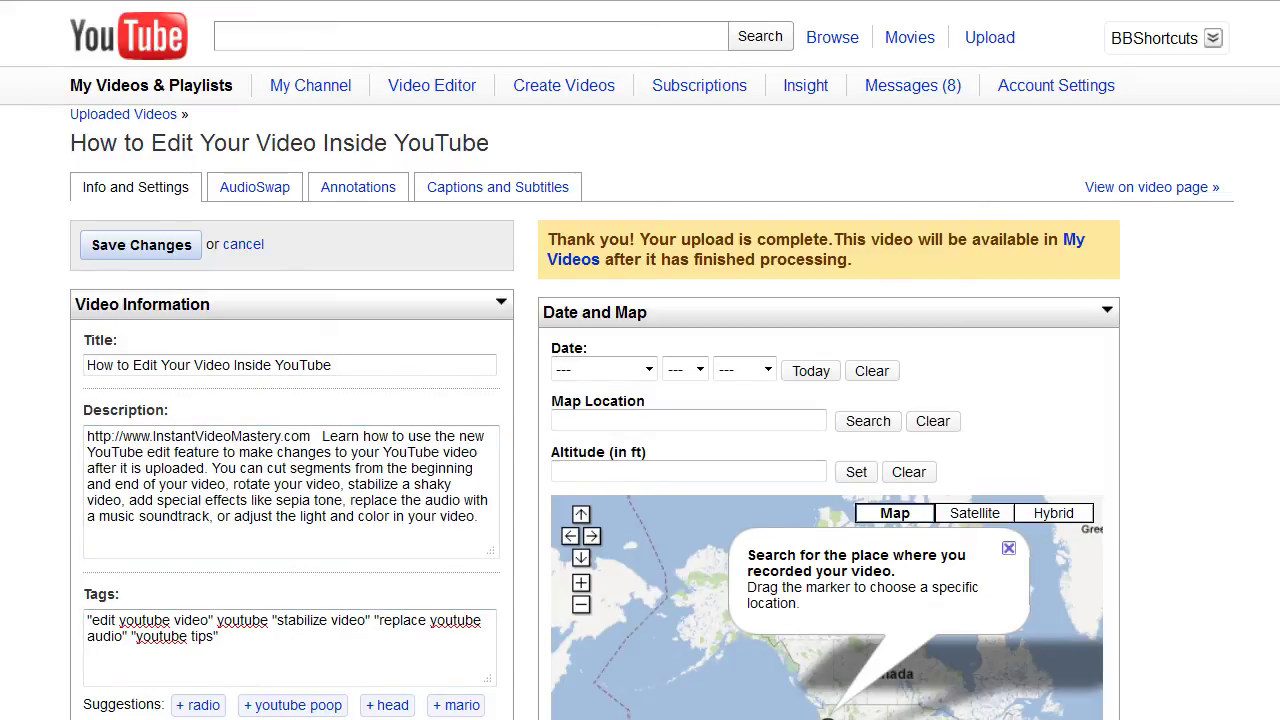
scroll(567, 340, down, 4)
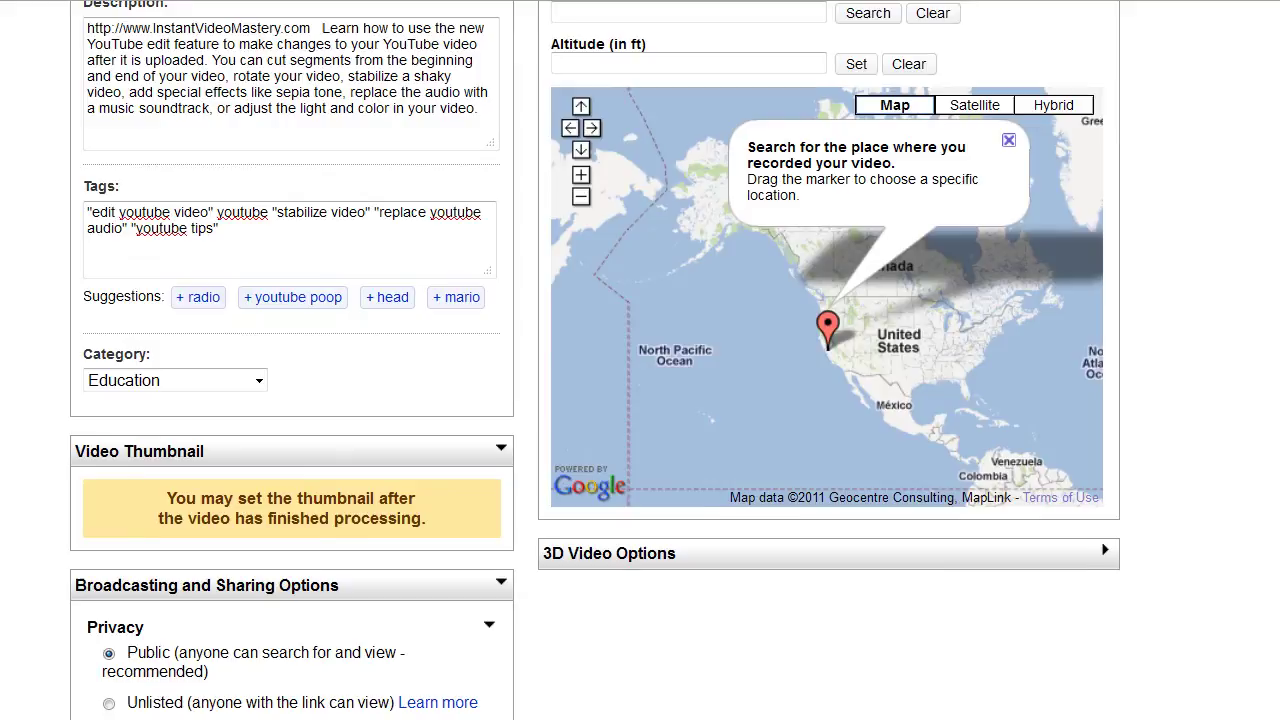
Disallow comments and comment voting on the video
scroll(595, 360, down, 6)
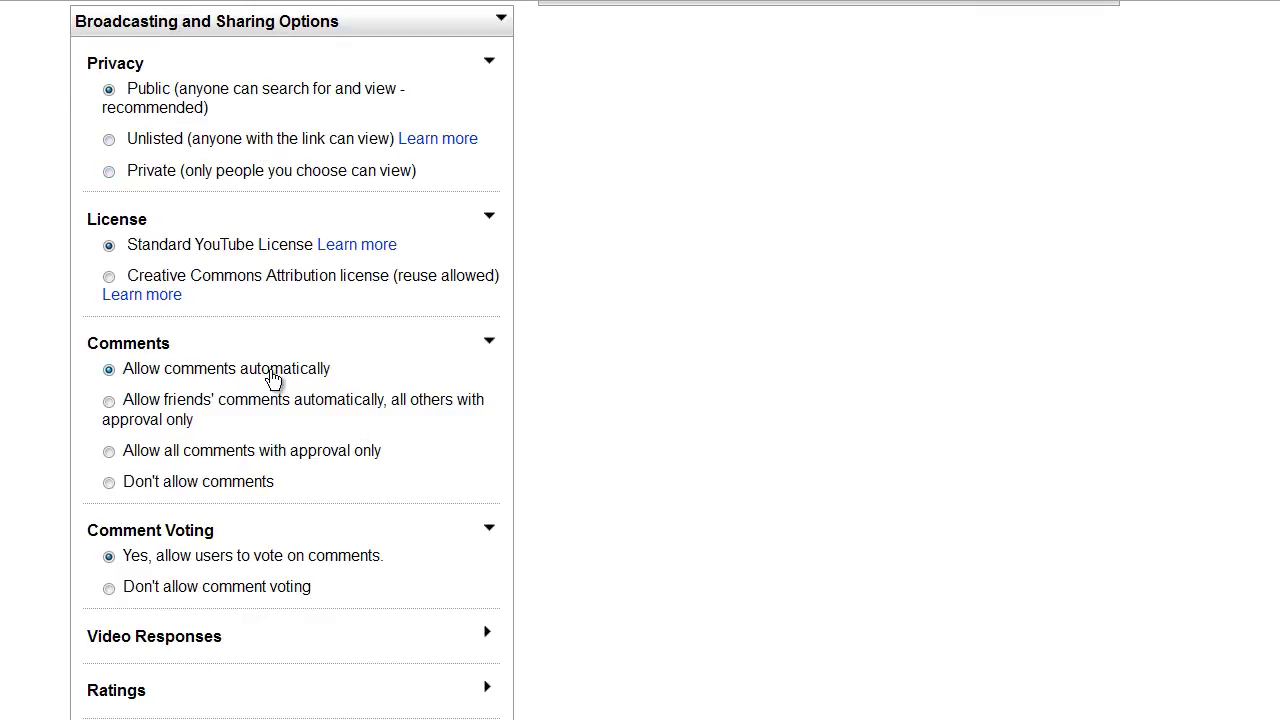
click(109, 483)
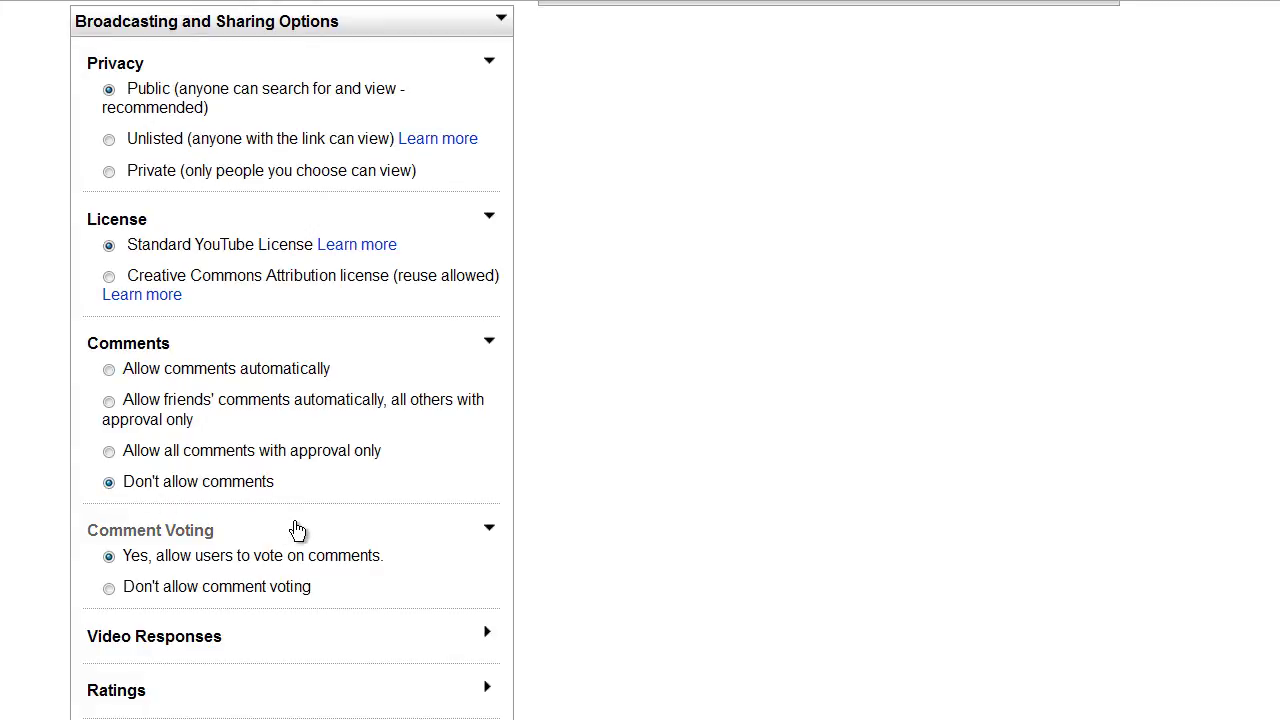
click(109, 588)
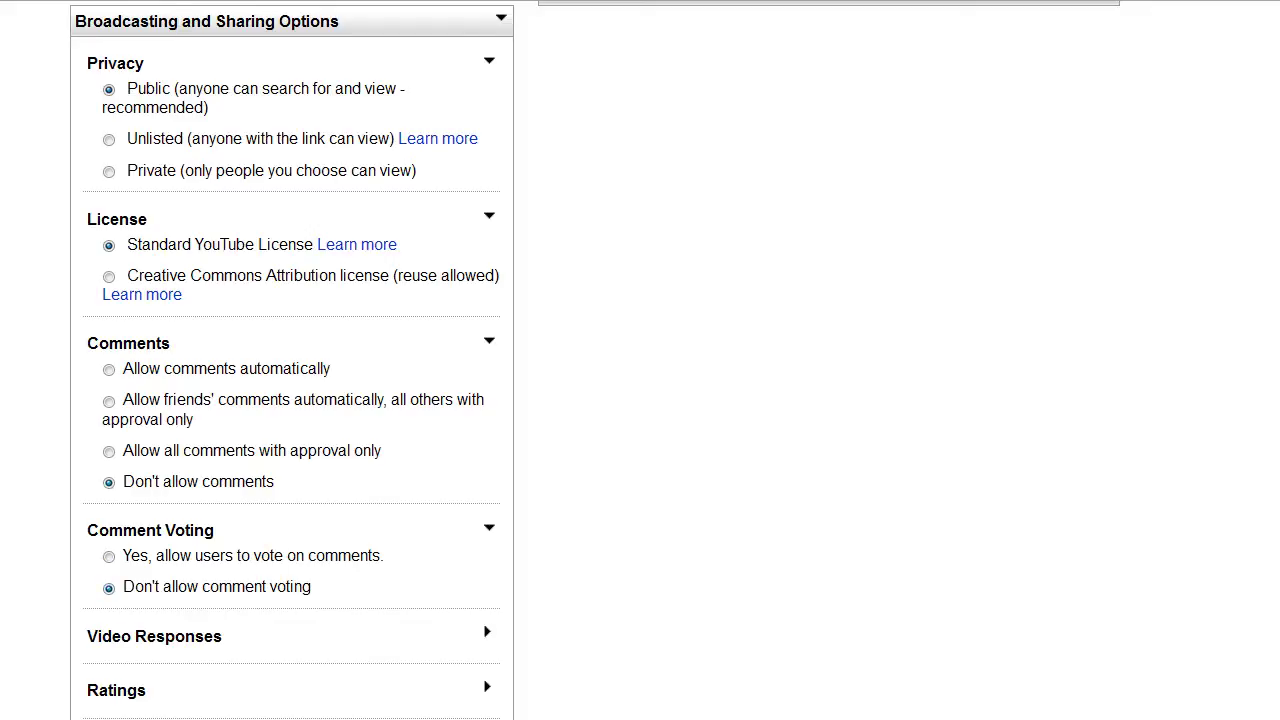
scroll(640, 360, down, 3)
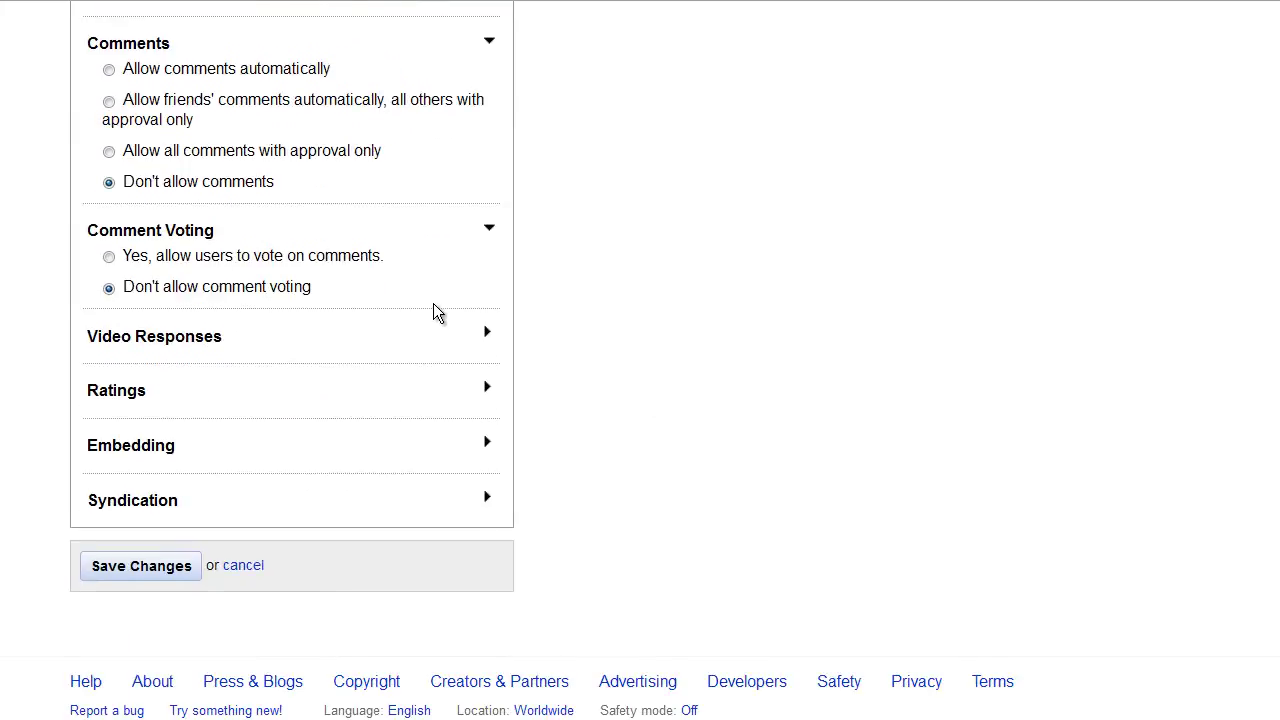
Disallow video ratings, leaving Video Responses, Embedding and Syndication unchanged
click(489, 336)
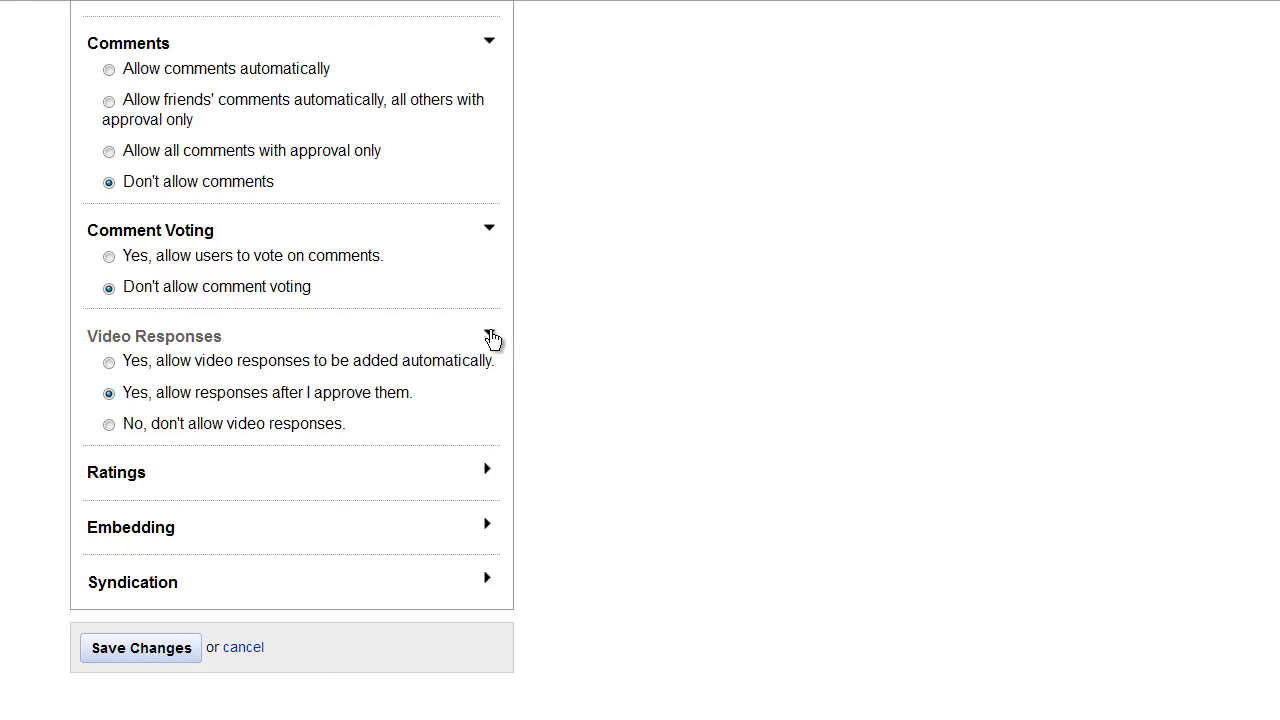
click(490, 335)
click(487, 392)
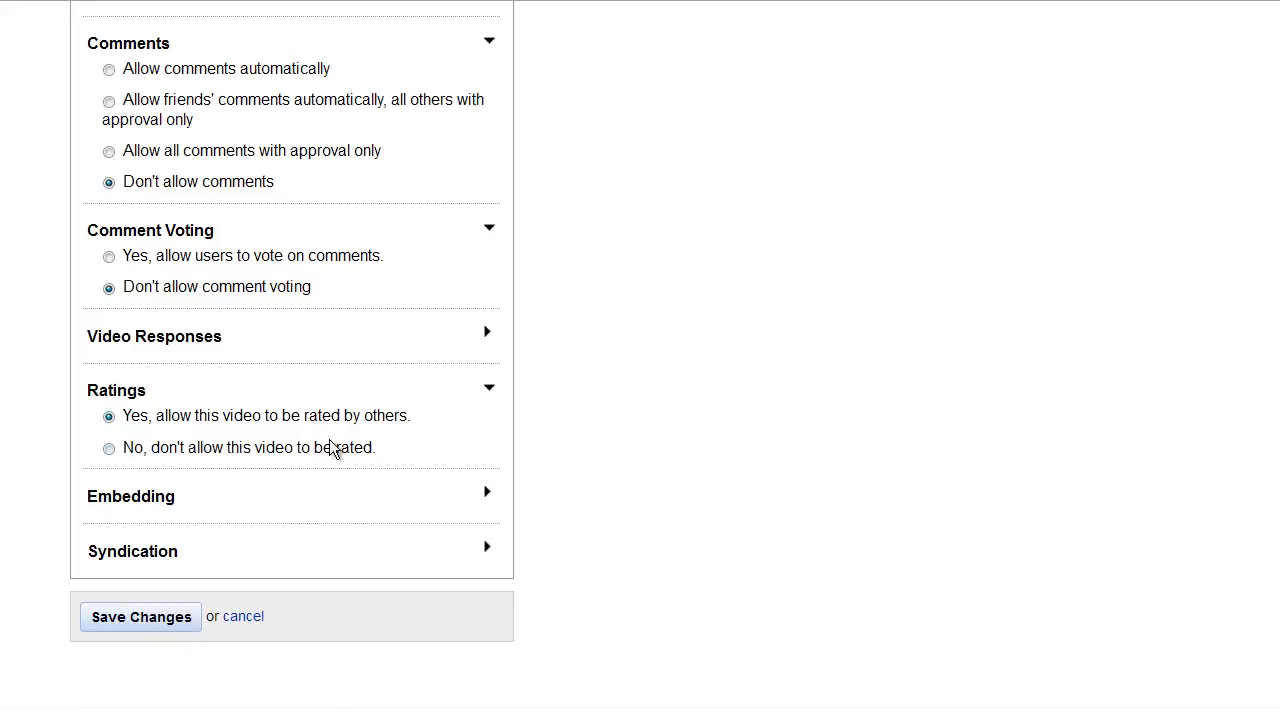
click(298, 451)
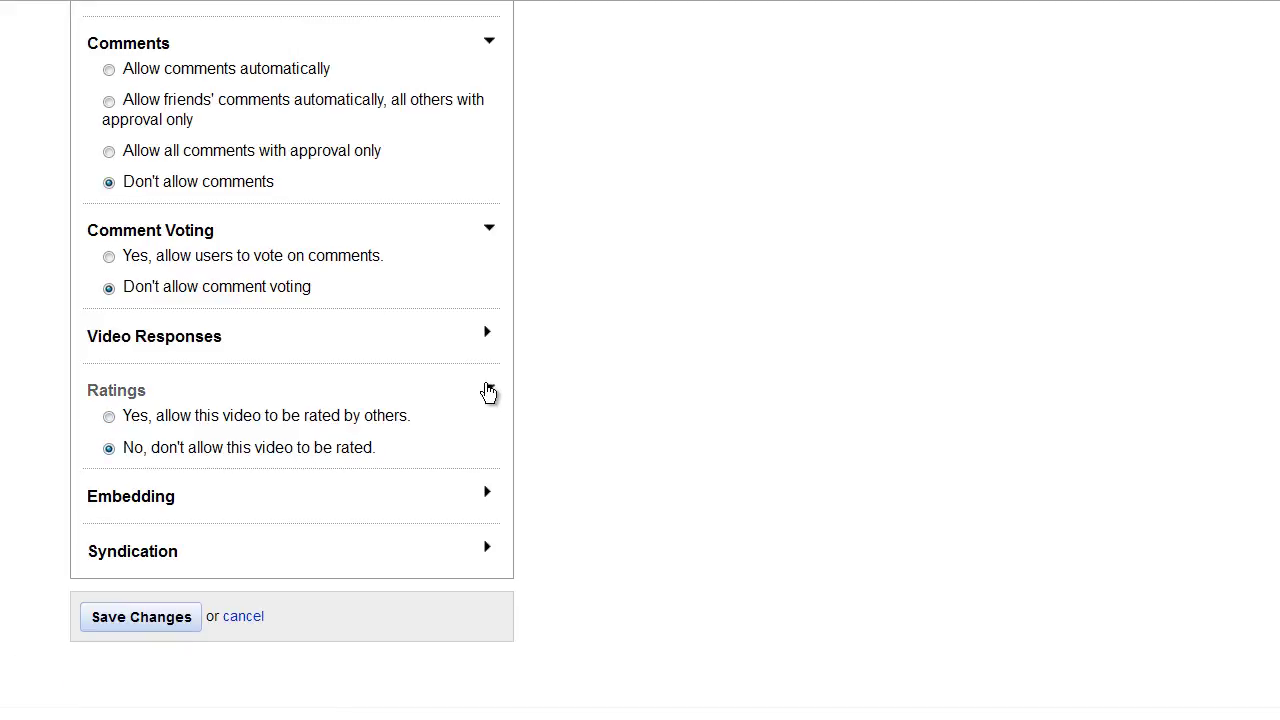
click(489, 392)
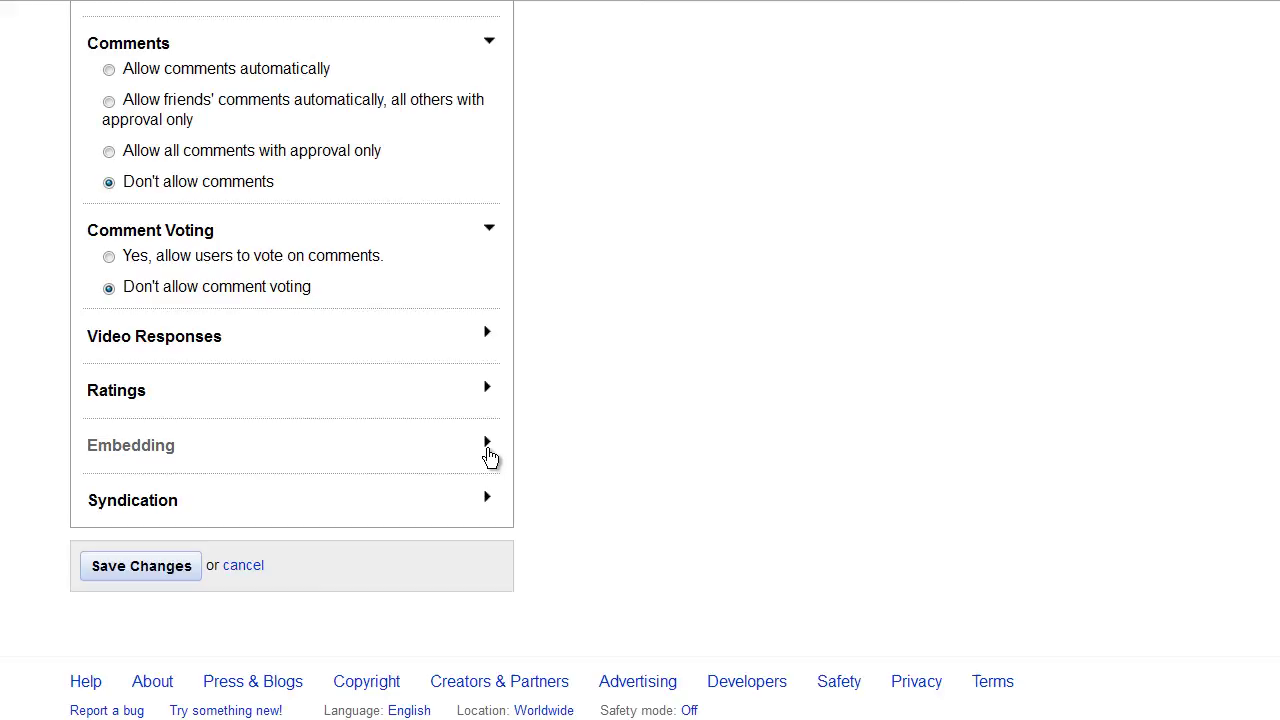
click(489, 456)
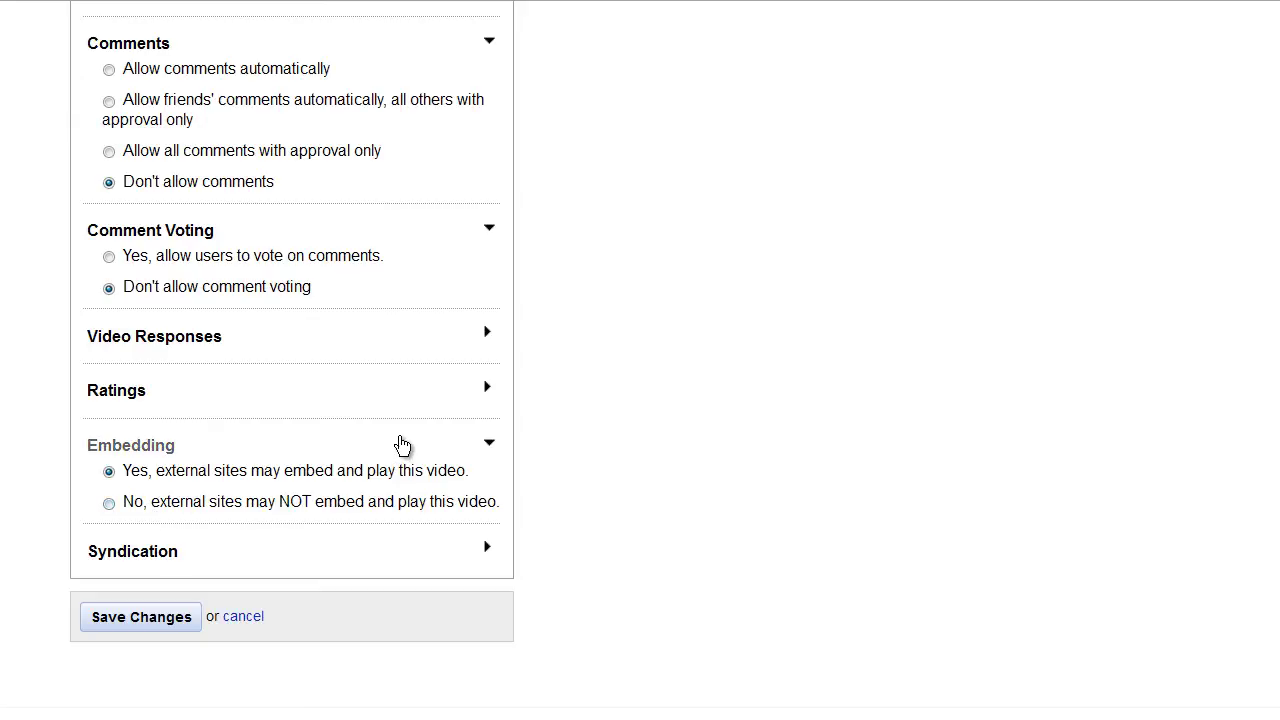
click(490, 449)
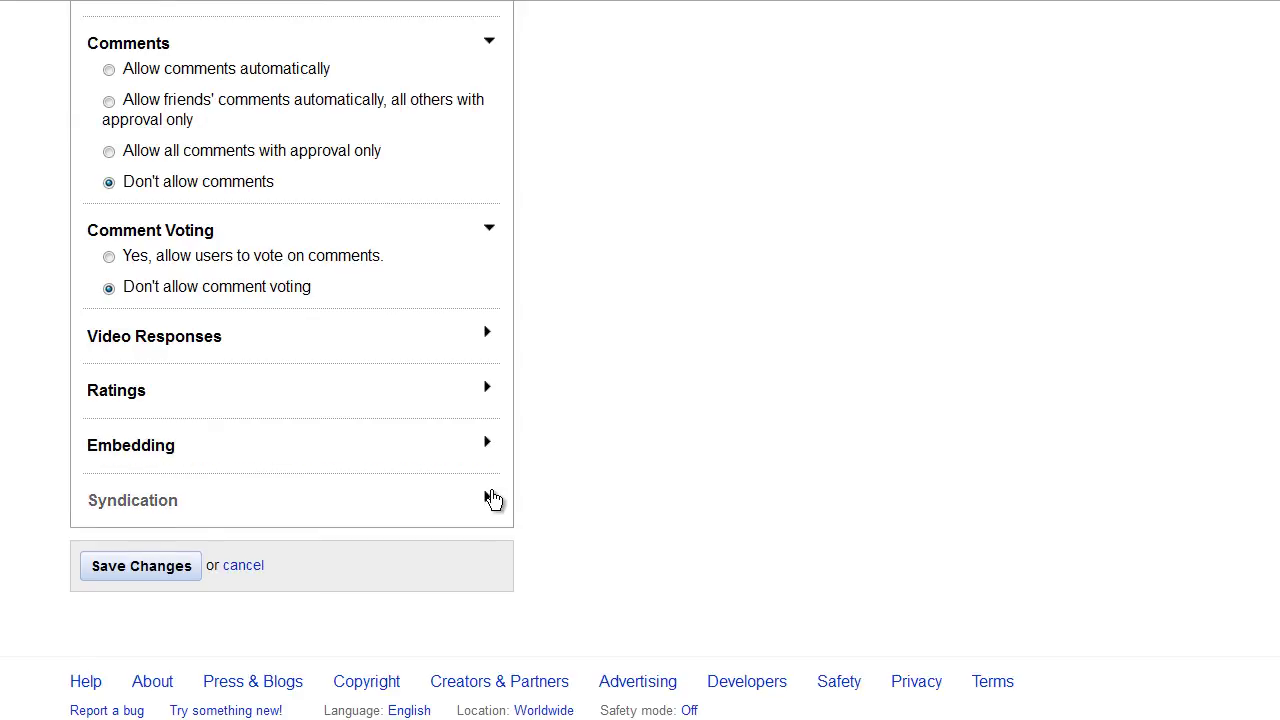
click(488, 502)
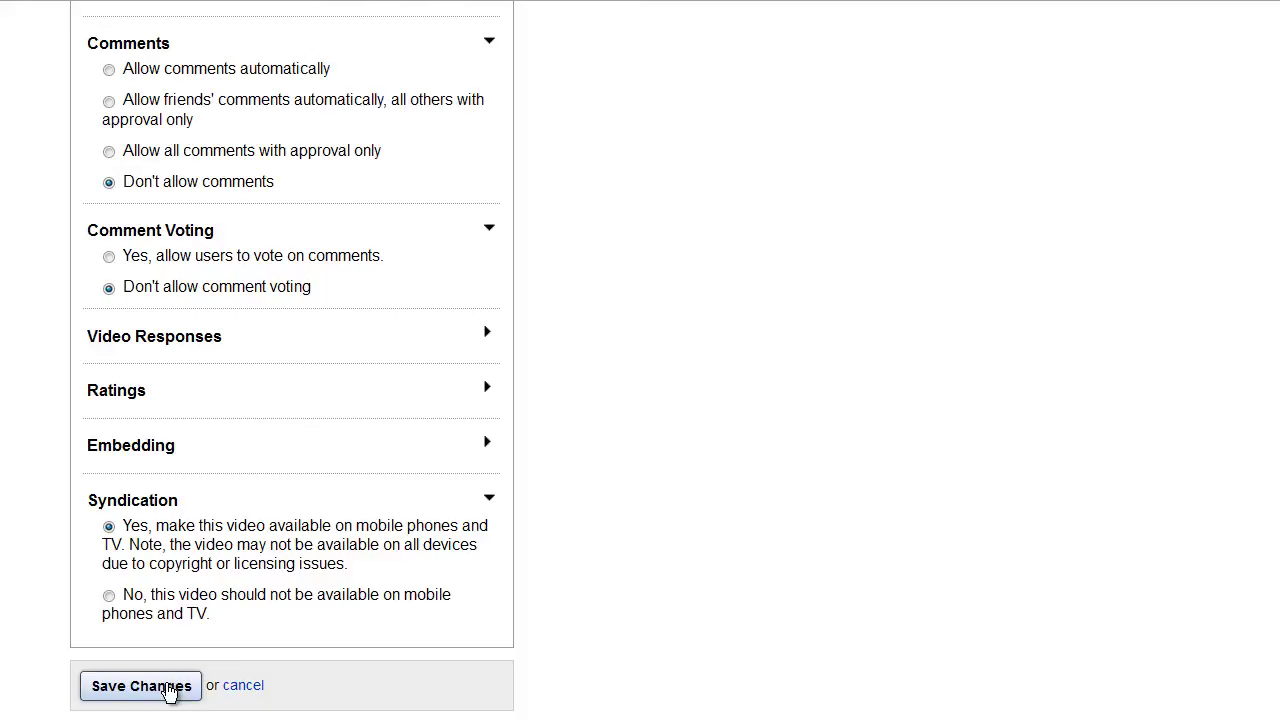
Save the details and choose the third still as the video's thumbnail
click(170, 688)
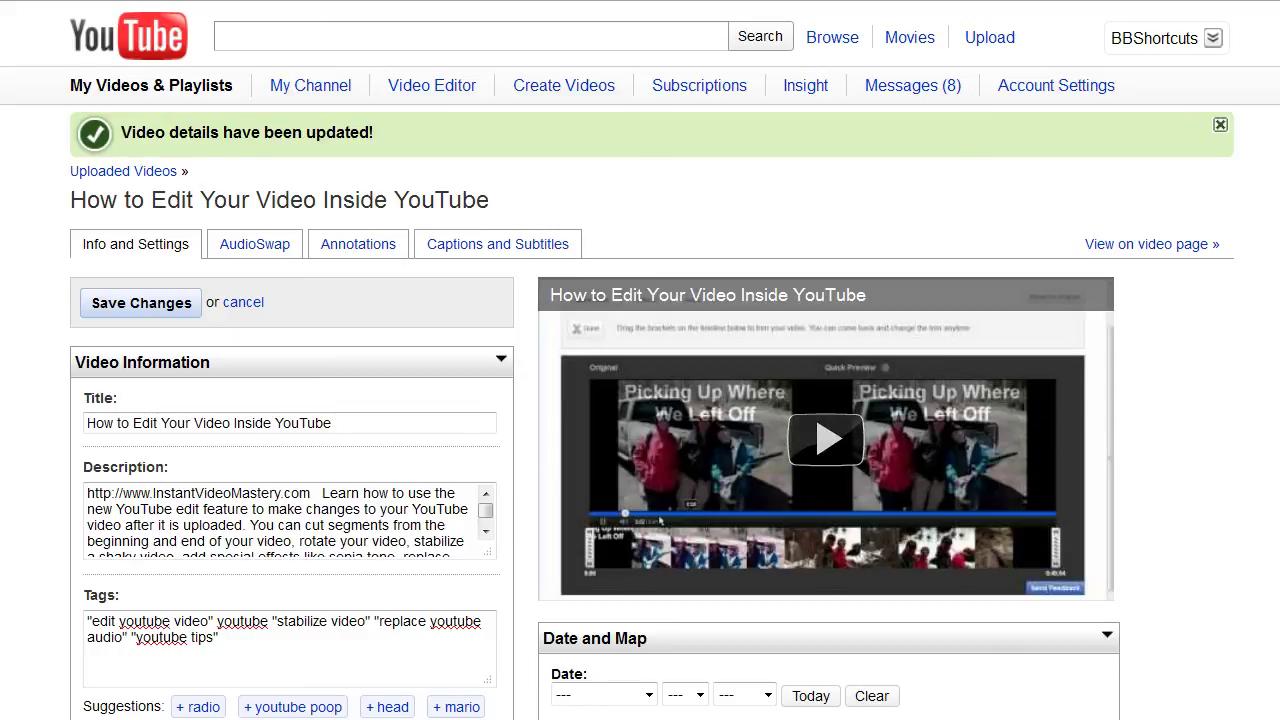
scroll(623, 481, down, 4)
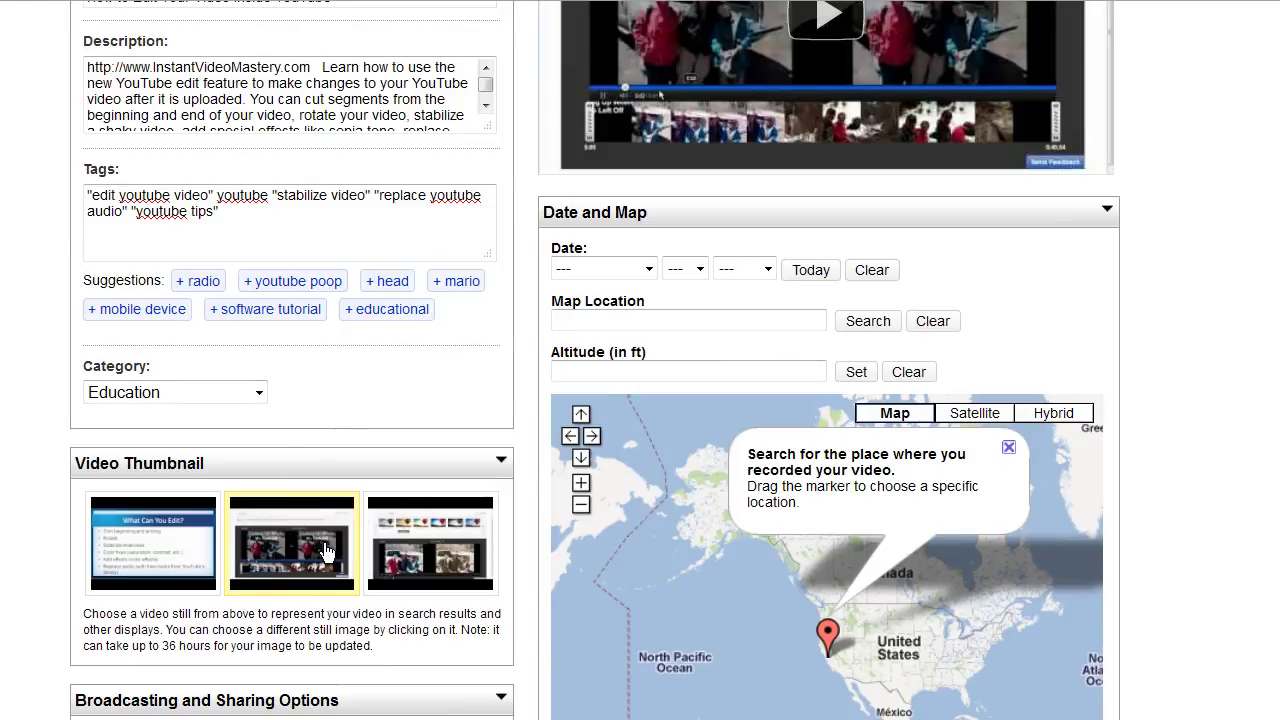
click(405, 556)
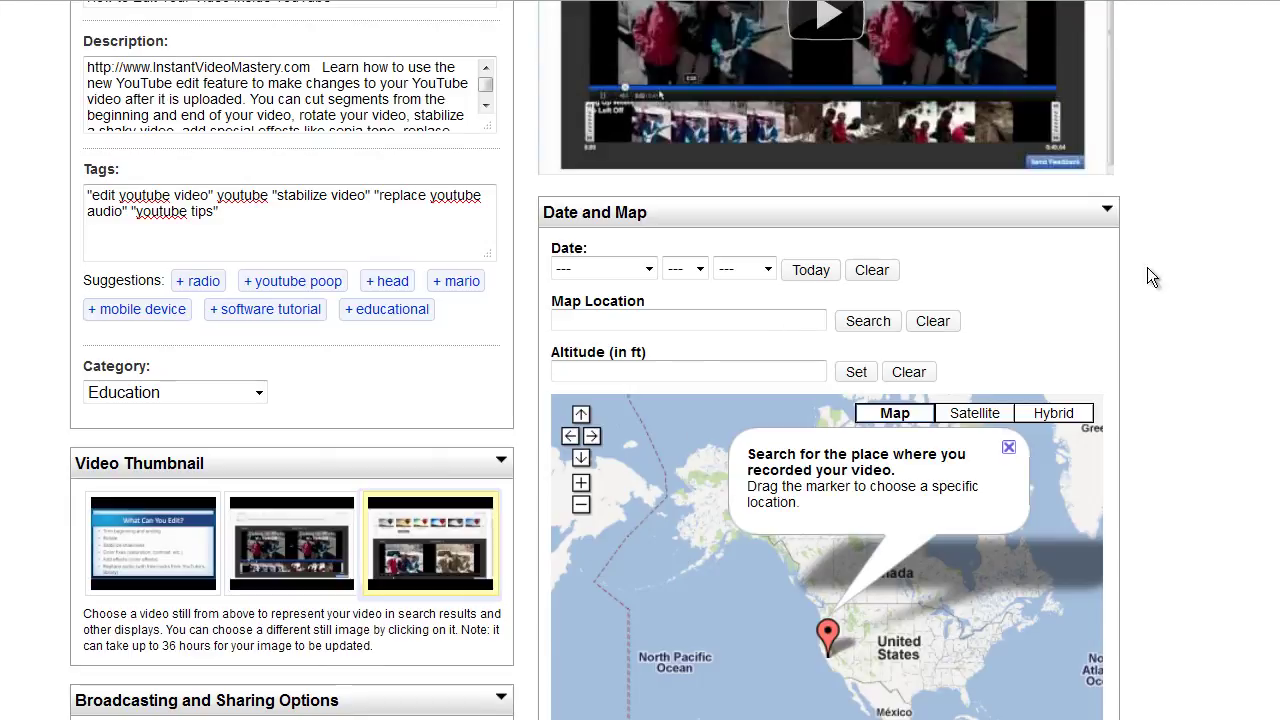
scroll(829, 360, down, 5)
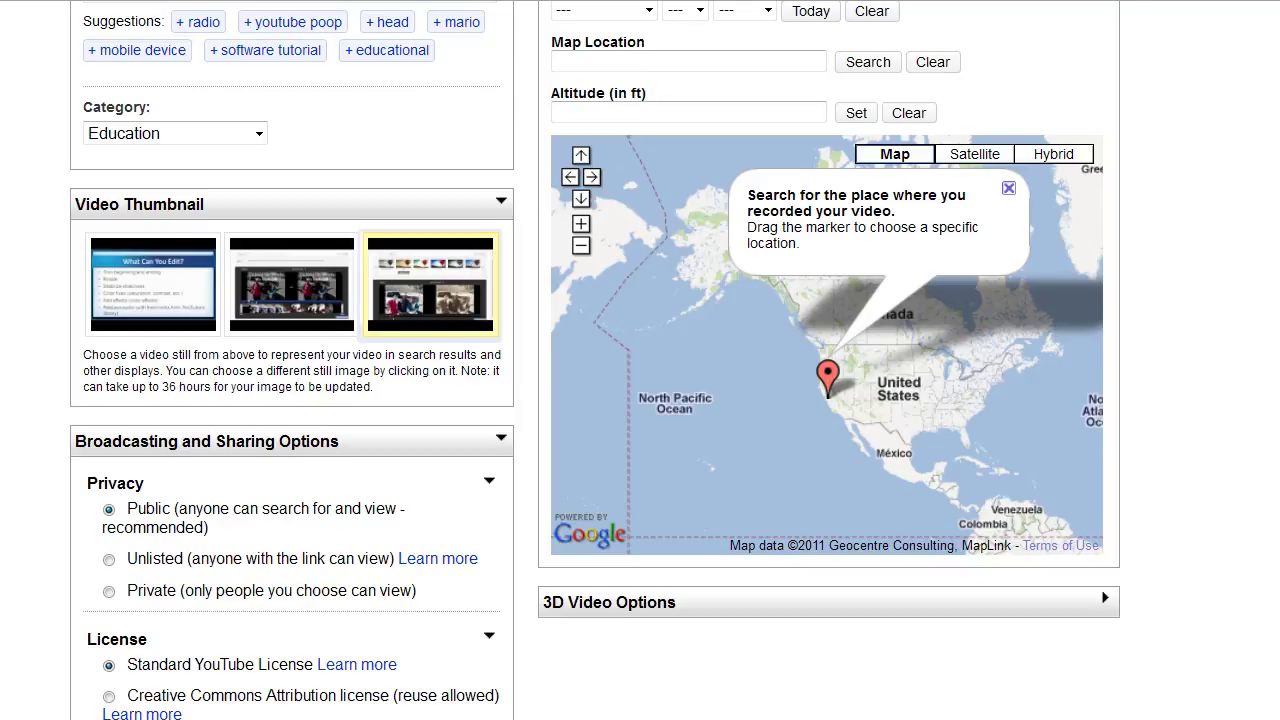
scroll(640, 360, up, 1)
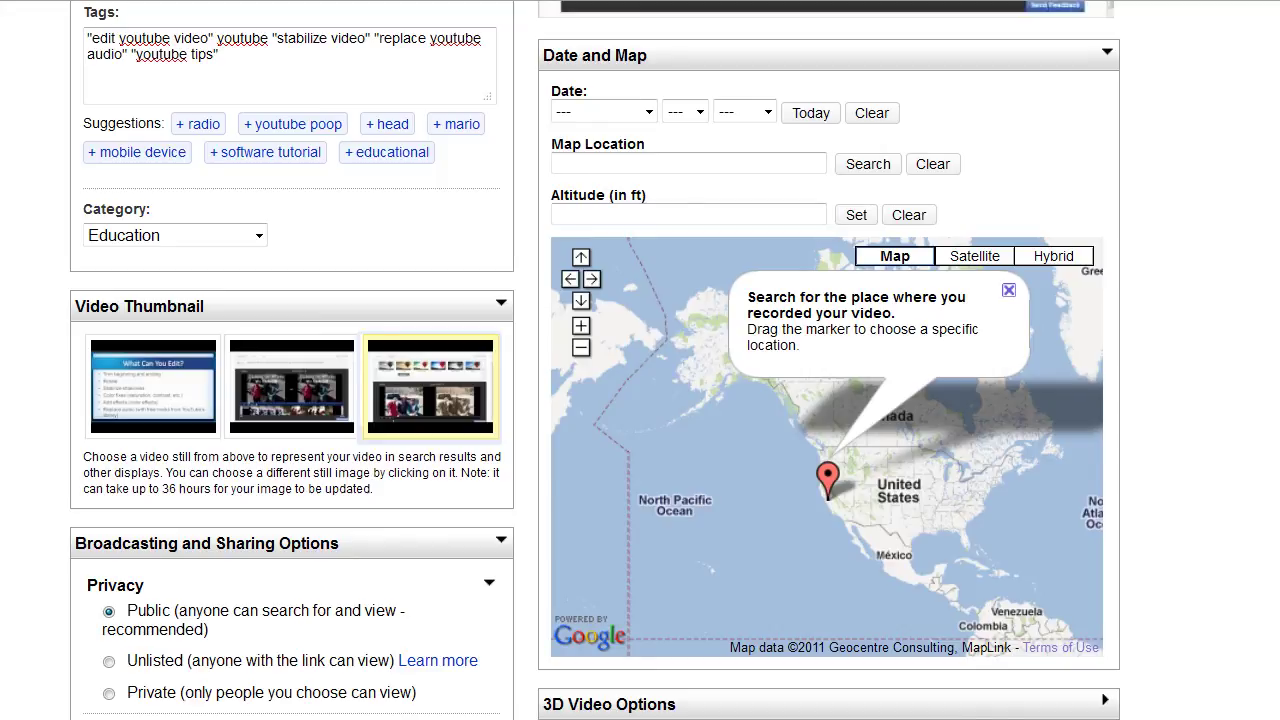
scroll(216, 267, up, 4)
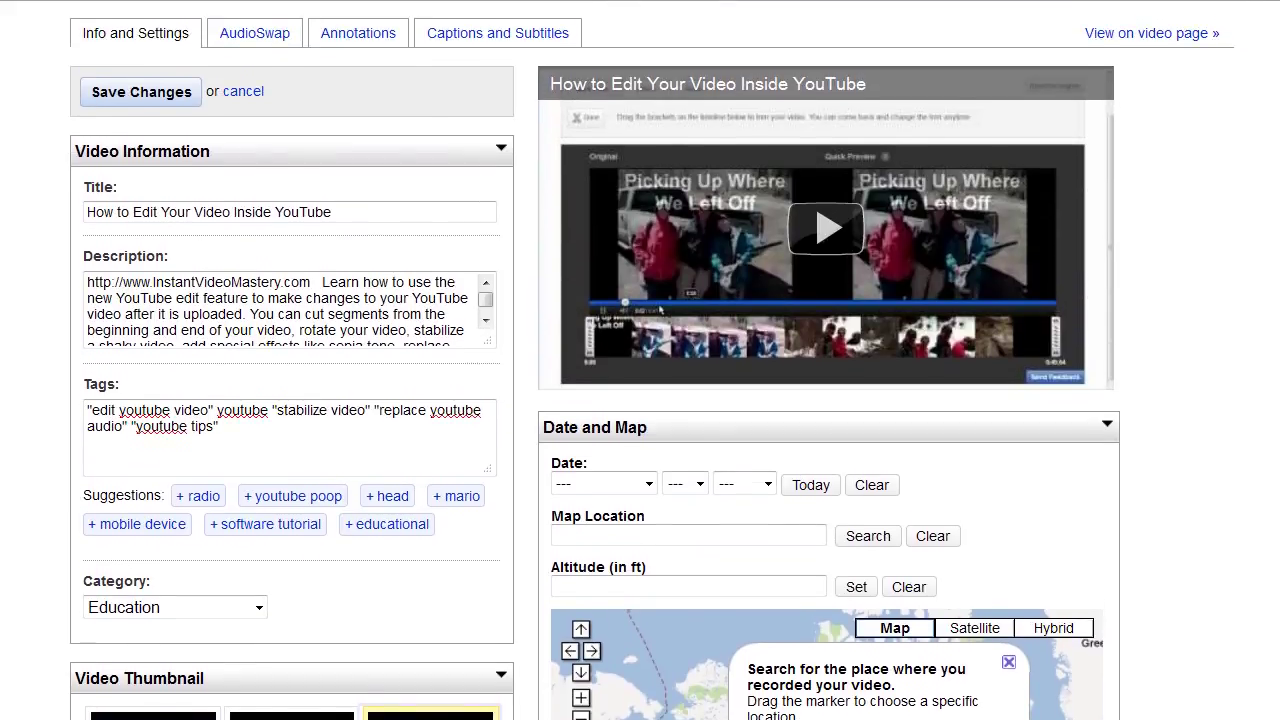